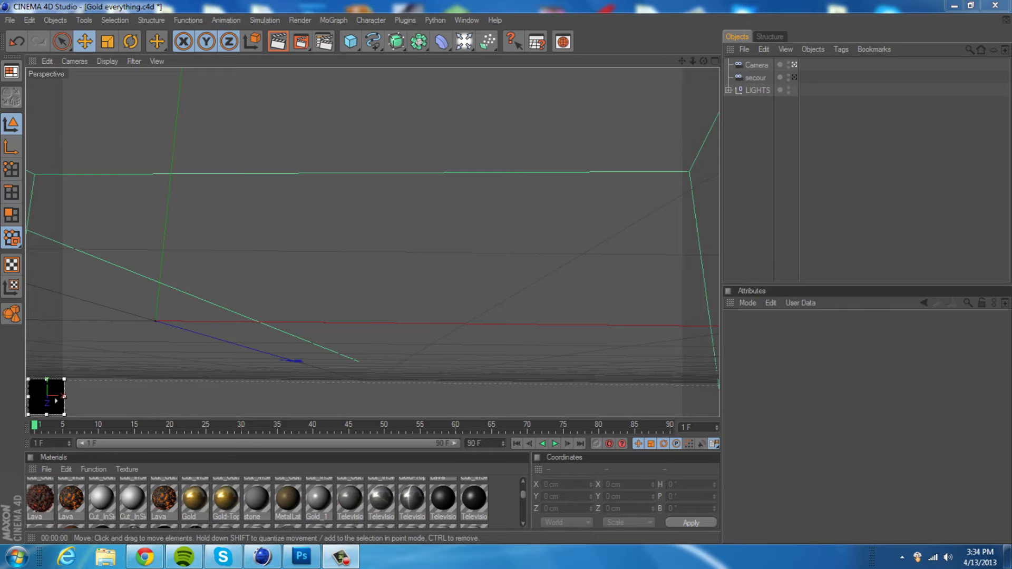
{"action": "left_click", "coordinate": [405, 20]}
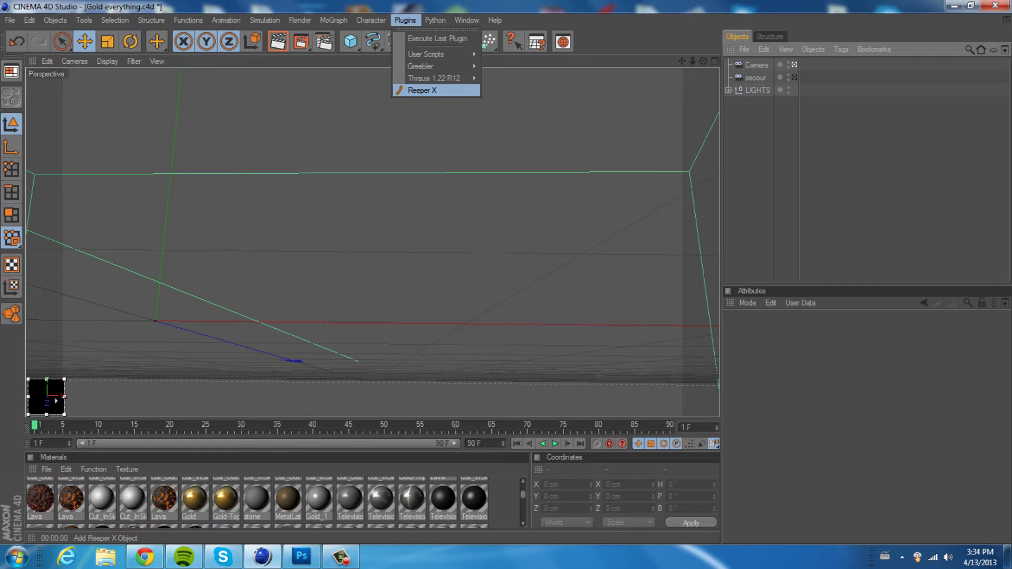
{"action": "left_click", "coordinate": [421, 90]}
{"action": "left_click", "coordinate": [422, 90]}
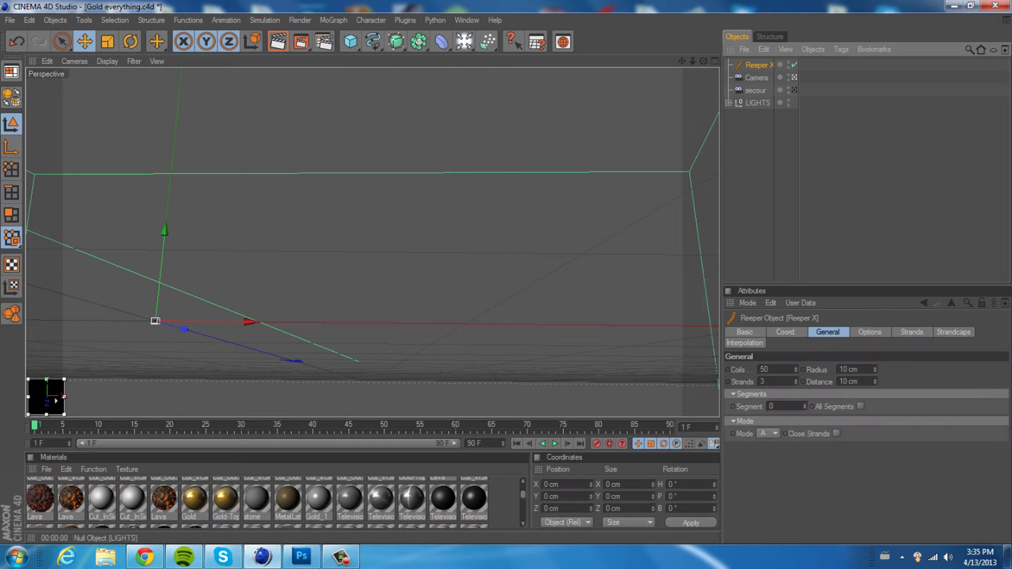
{"action": "key", "text": "Delete"}
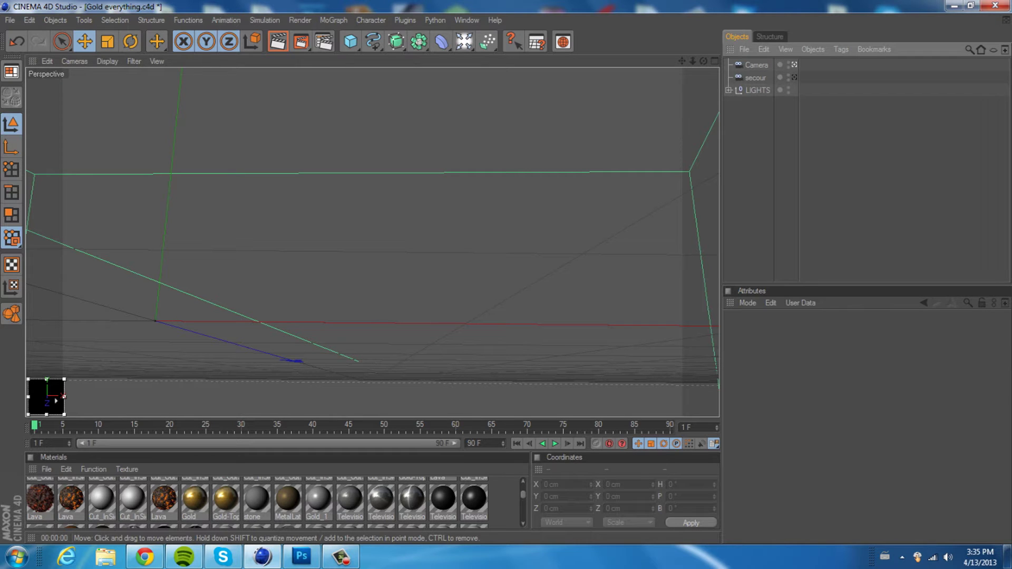
Add a MoText object and scale it down uniformly until the default text is about 138 cm wide.
{"action": "left_click", "coordinate": [334, 20]}
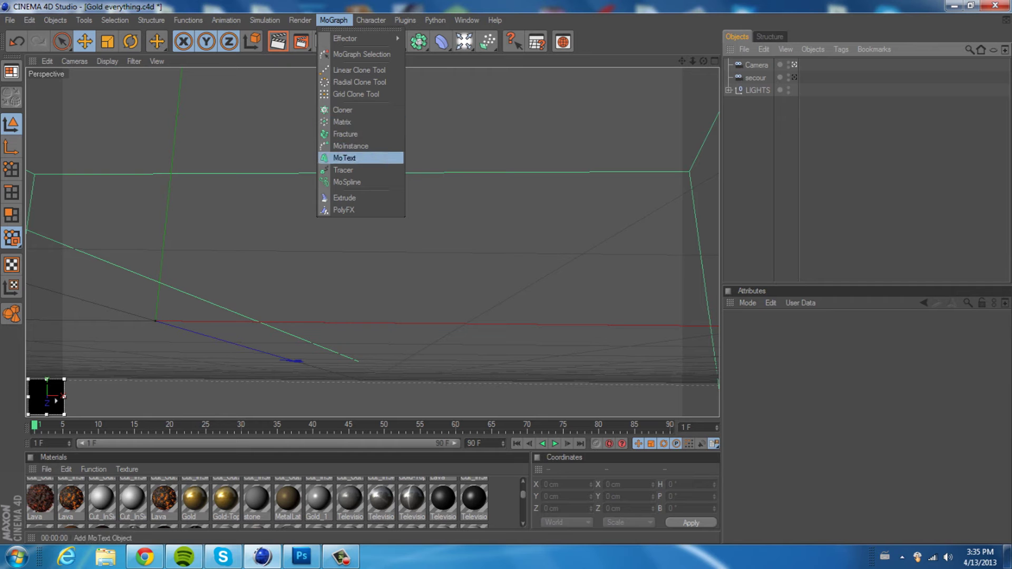
{"action": "left_click", "coordinate": [345, 158]}
{"action": "left_click", "coordinate": [130, 41]}
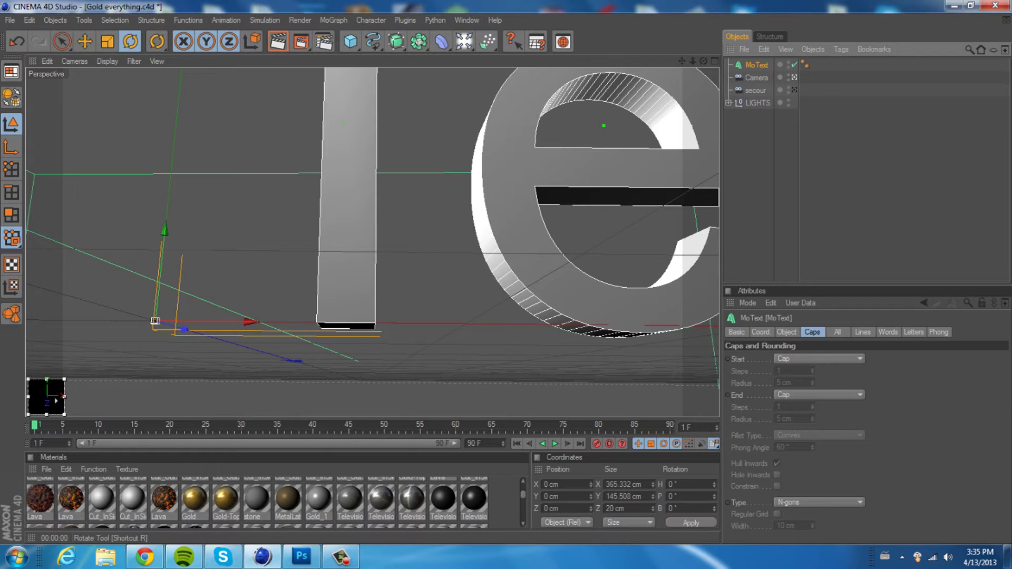
{"action": "left_click", "coordinate": [108, 41]}
{"action": "left_click_drag", "start_coordinate": [326, 211], "coordinate": [174, 214]}
Change the MoText object's text to "Loose".
{"action": "left_click", "coordinate": [757, 65]}
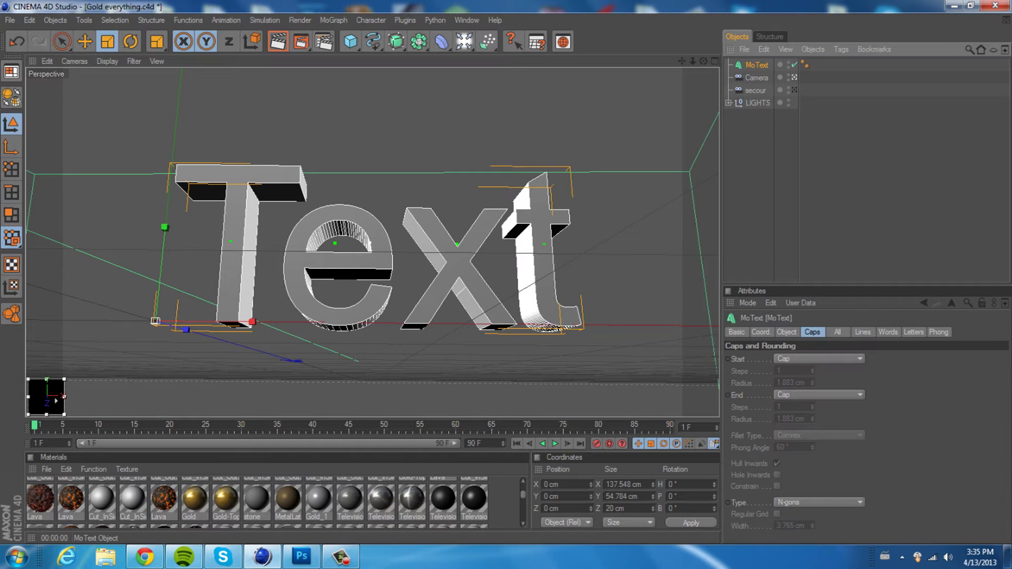
{"action": "left_click", "coordinate": [786, 332]}
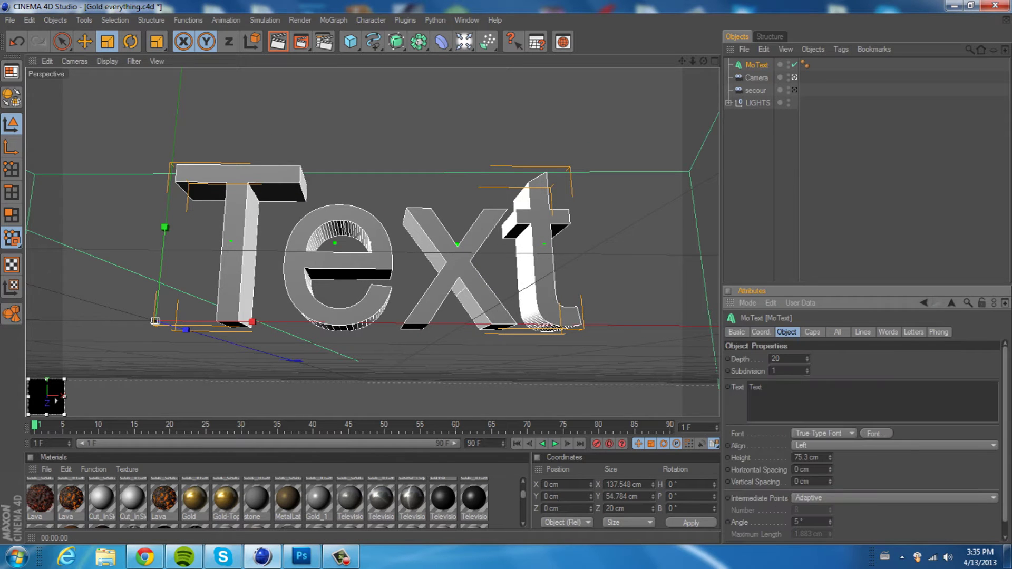
{"action": "double_click", "coordinate": [755, 387]}
{"action": "type", "text": "Loose"}
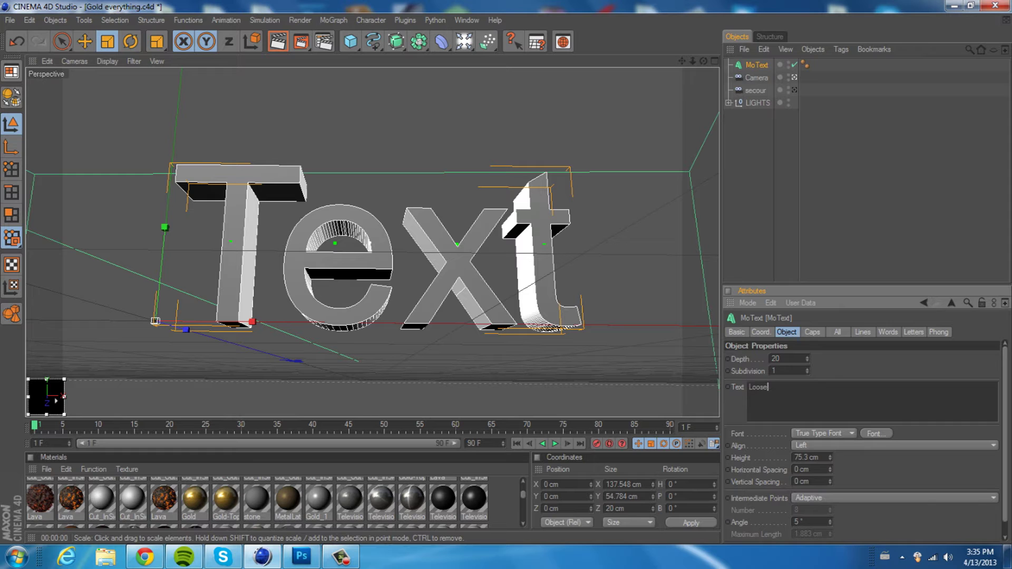
Set both the start and end caps of the text to Fillet Cap.
{"action": "left_click", "coordinate": [811, 332]}
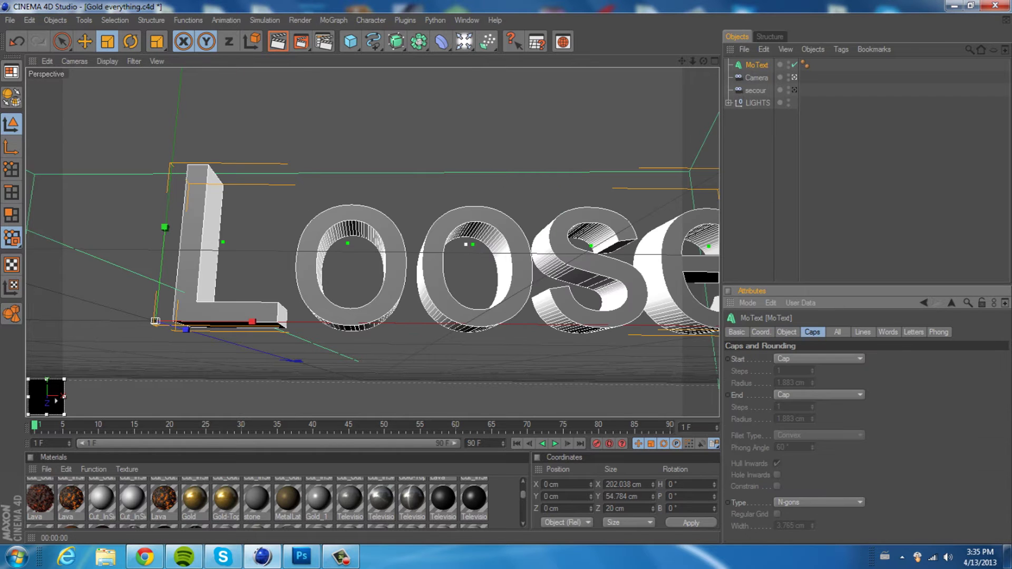
{"action": "left_click", "coordinate": [818, 358]}
{"action": "left_click", "coordinate": [790, 407]}
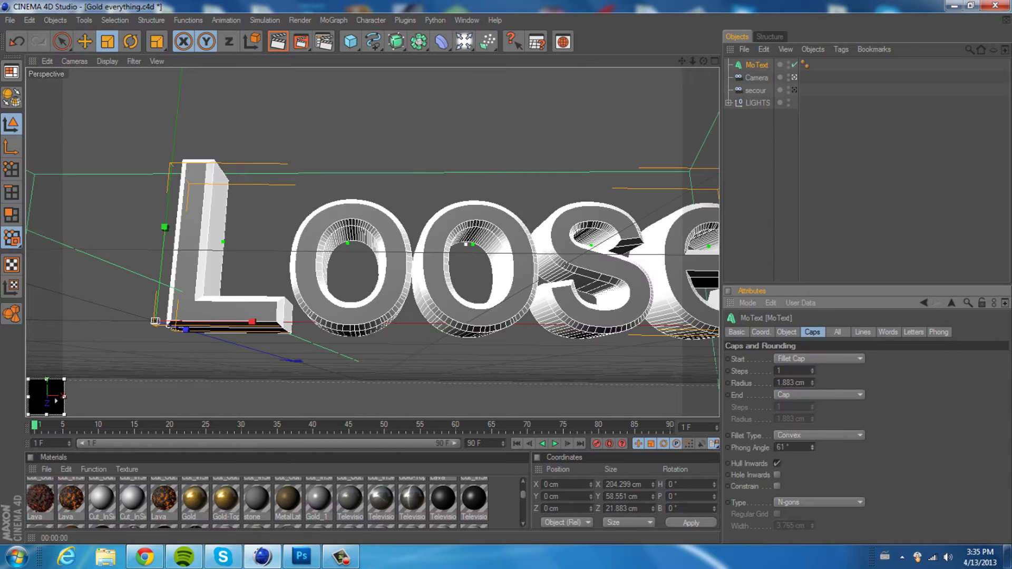
{"action": "left_click", "coordinate": [818, 394]}
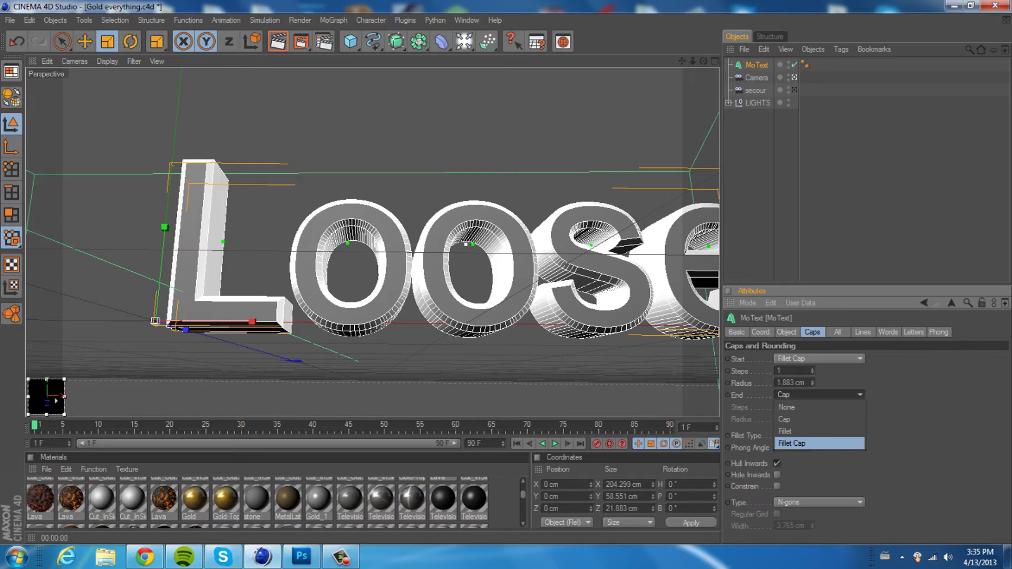
{"action": "left_click", "coordinate": [791, 442]}
Set the fillet radius of the start and end caps to 1 cm each.
{"action": "left_click_drag", "start_coordinate": [805, 383], "coordinate": [777, 383]}
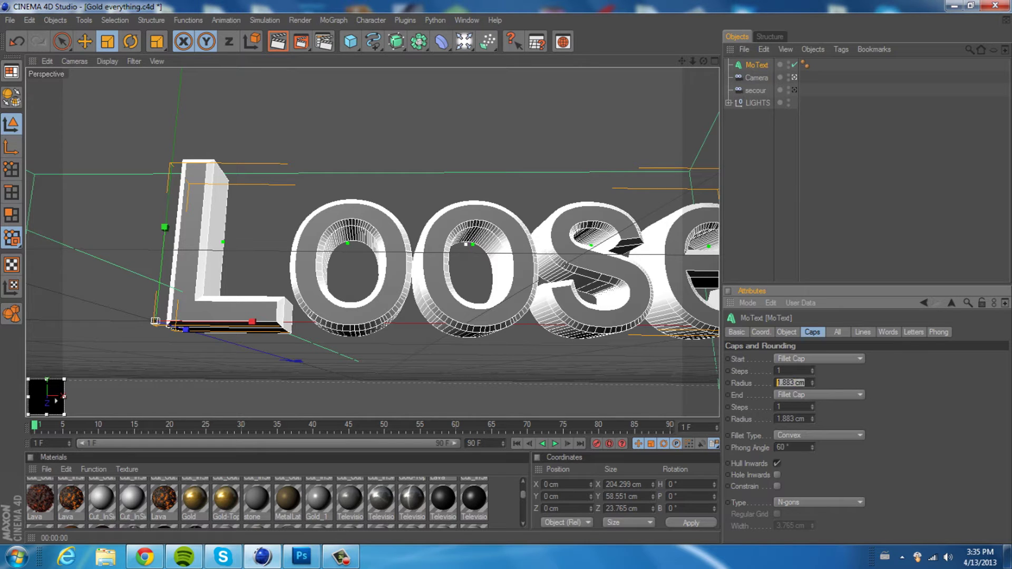
{"action": "type", "text": "1"}
{"action": "double_click", "coordinate": [790, 418]}
{"action": "type", "text": "1"}
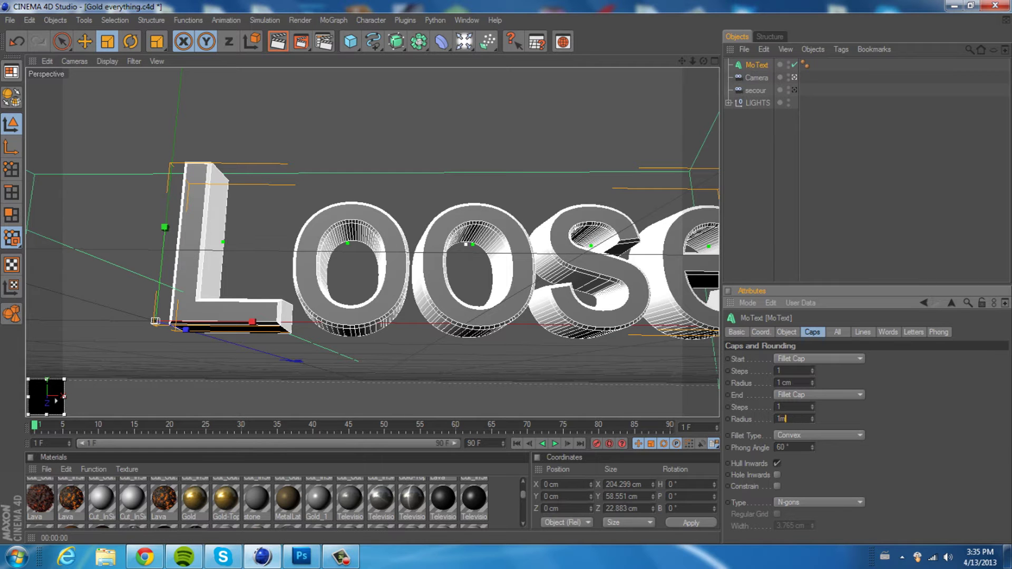
{"action": "key", "text": "Return"}
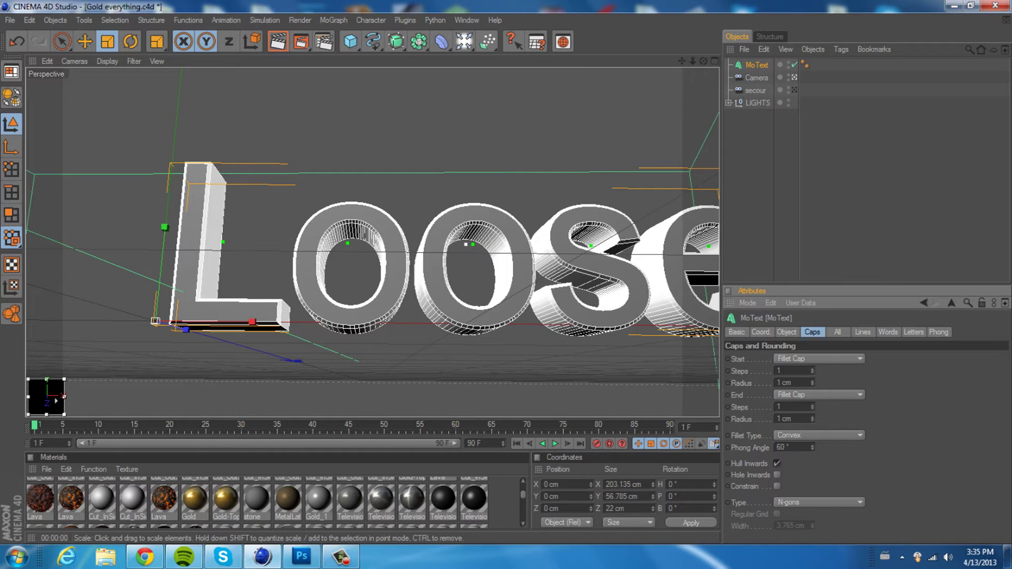
Move the text along the X axis to about -33 cm so the whole word fits in the camera view.
{"action": "key", "text": "e"}
{"action": "key", "text": "z"}
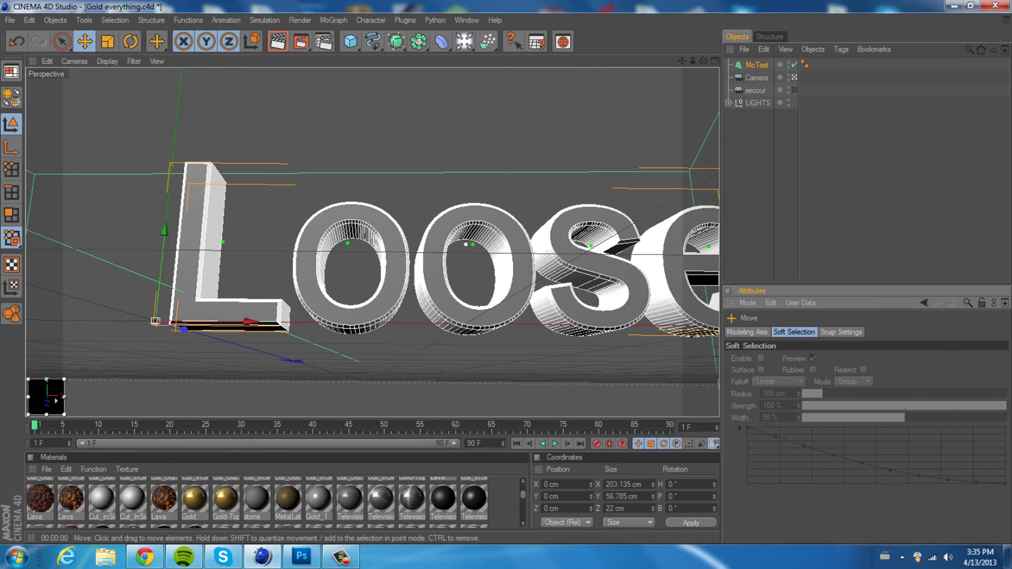
{"action": "left_click_drag", "start_coordinate": [247, 321], "coordinate": [147, 321]}
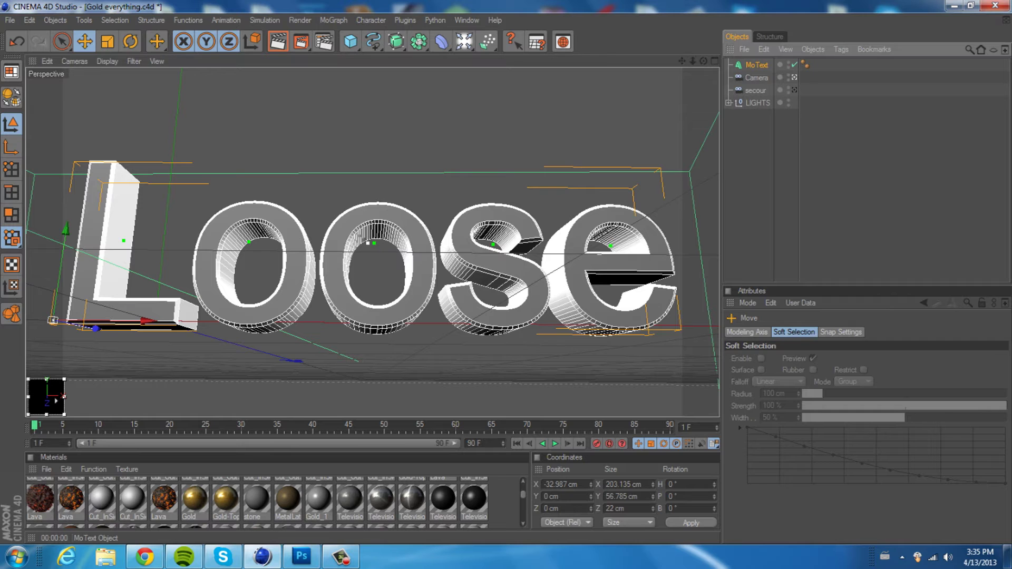
Change the text's font to Transformers in the Bold style.
{"action": "left_click", "coordinate": [756, 65]}
{"action": "left_click", "coordinate": [786, 332]}
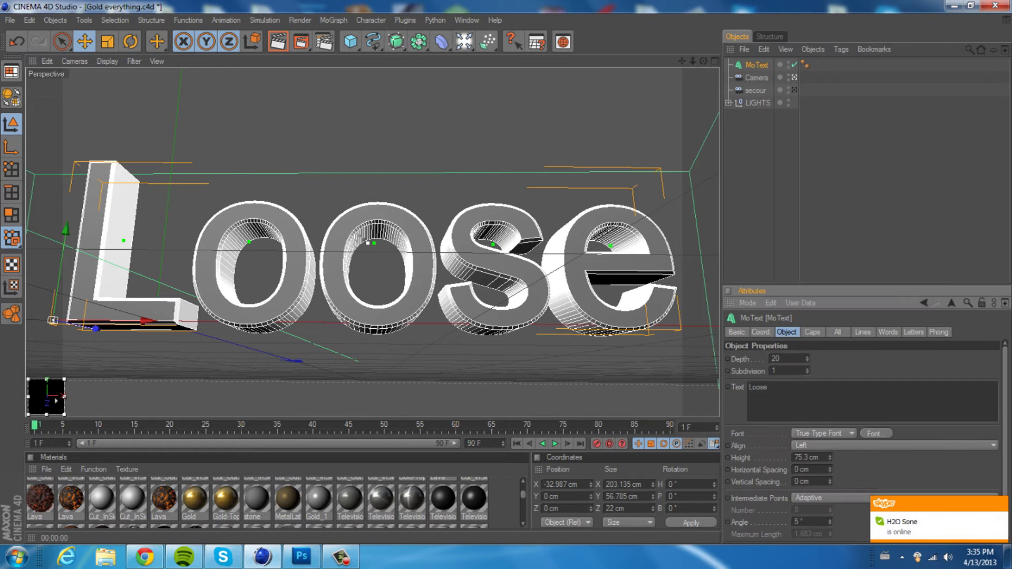
{"action": "left_click", "coordinate": [876, 434]}
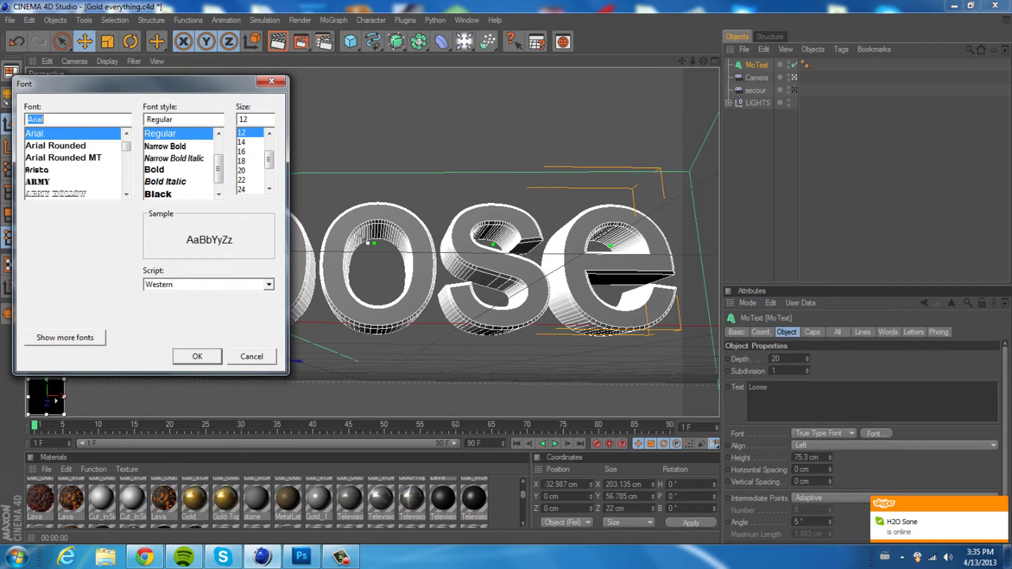
{"action": "type", "text": "tra"}
{"action": "left_click", "coordinate": [58, 146]}
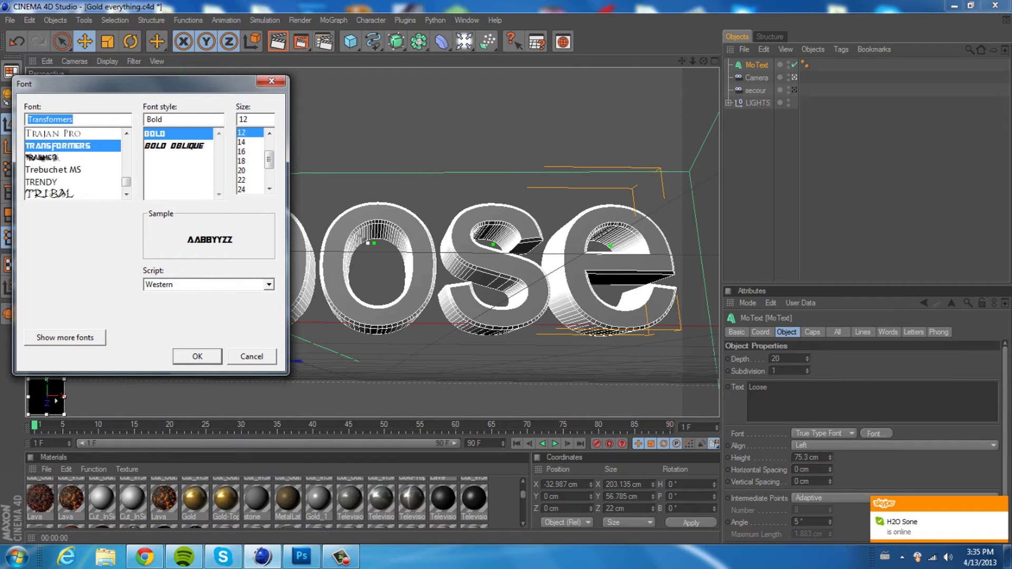
{"action": "key", "text": "Return"}
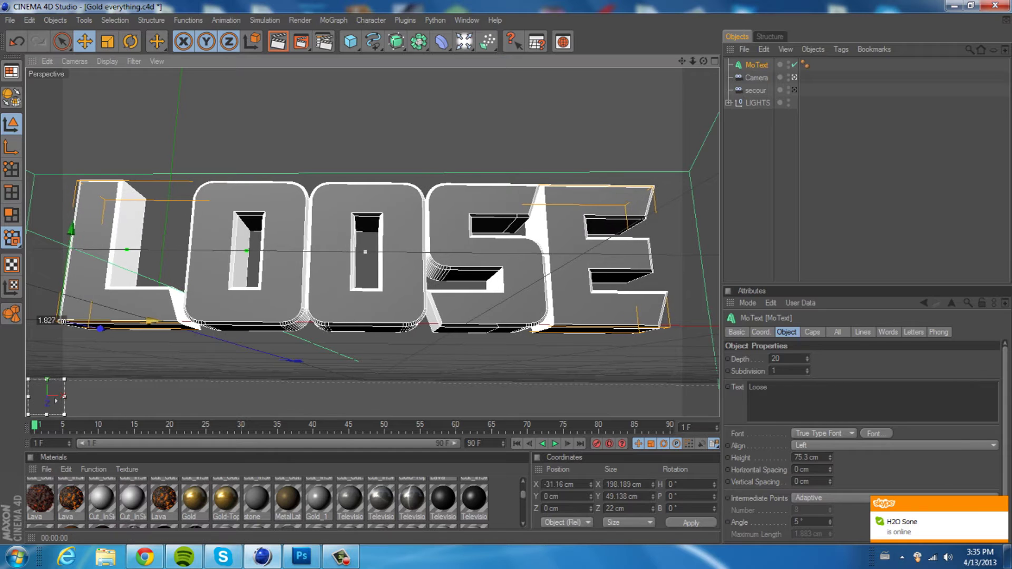
Recentre the text in the view by moving it along the X axis to about -27.5 cm, and deselect it.
{"action": "left_click_drag", "start_coordinate": [152, 320], "coordinate": [168, 321]}
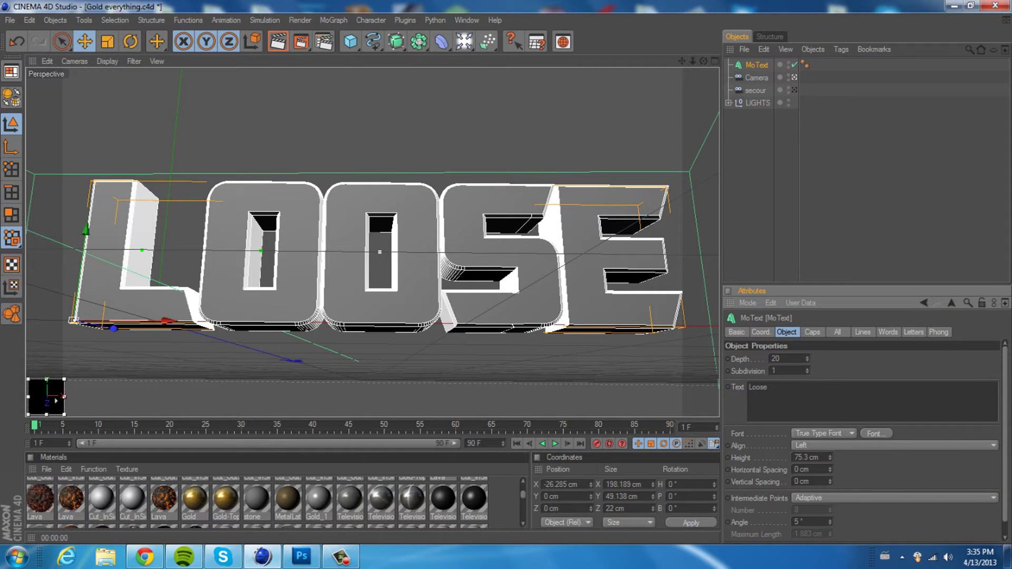
{"action": "left_click_drag", "start_coordinate": [168, 321], "coordinate": [162, 321]}
{"action": "left_click", "coordinate": [843, 179]}
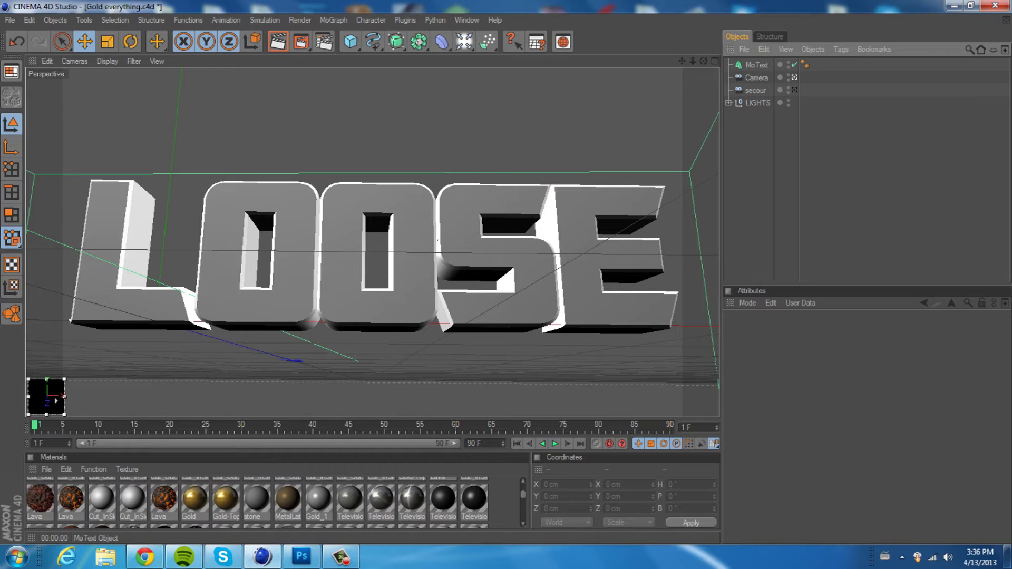
Set the fillet type of the text's caps to Engraved.
{"action": "left_click", "coordinate": [437, 240]}
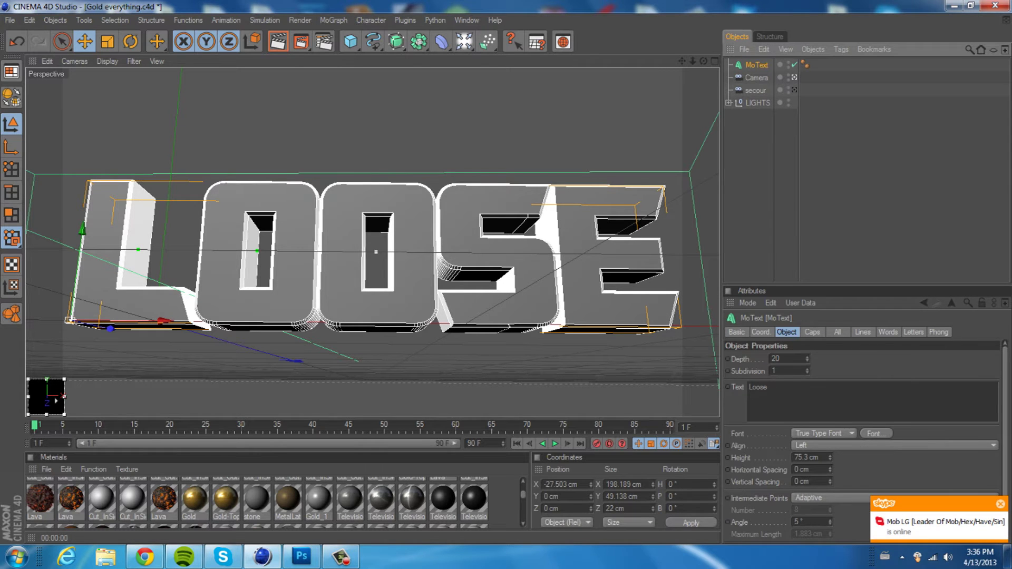
{"action": "left_click", "coordinate": [1000, 504]}
{"action": "left_click", "coordinate": [812, 332]}
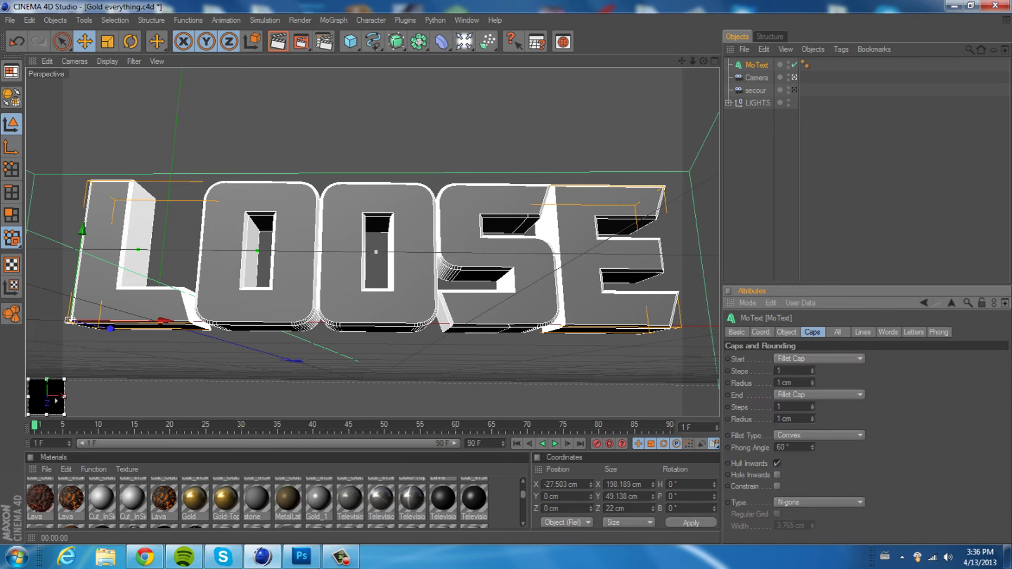
{"action": "left_click", "coordinate": [818, 436]}
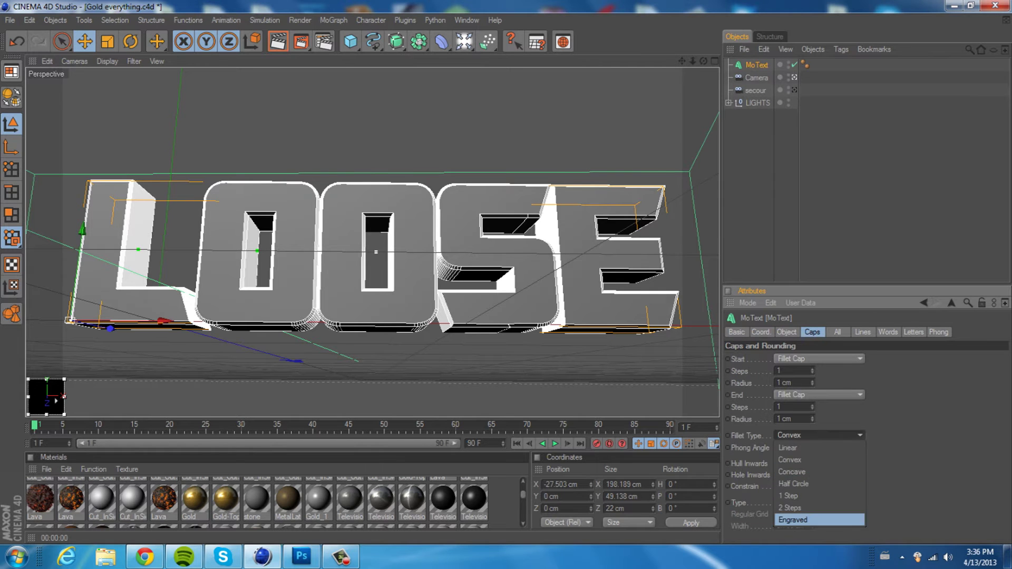
{"action": "left_click", "coordinate": [790, 519]}
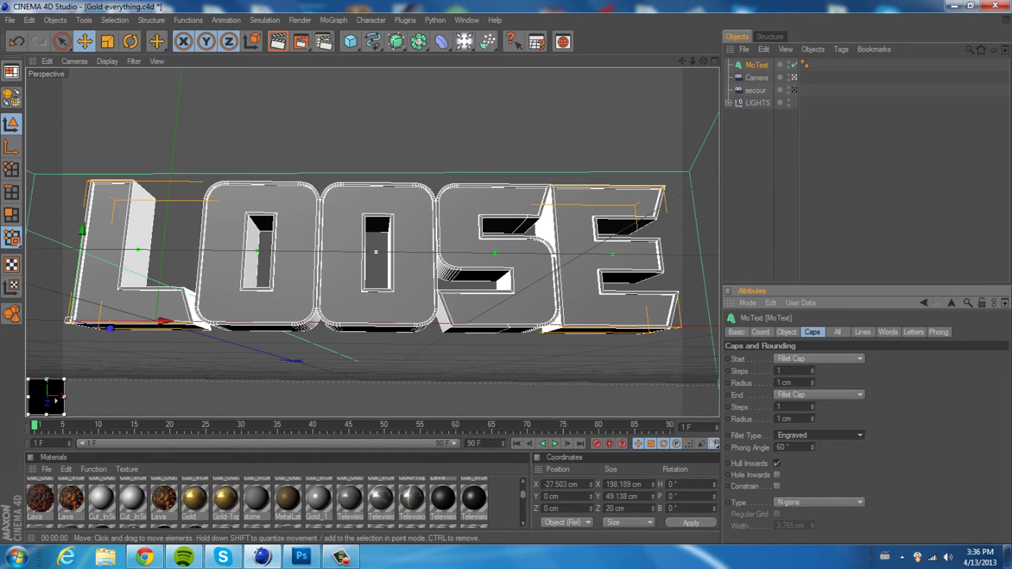
{"action": "left_click", "coordinate": [822, 173]}
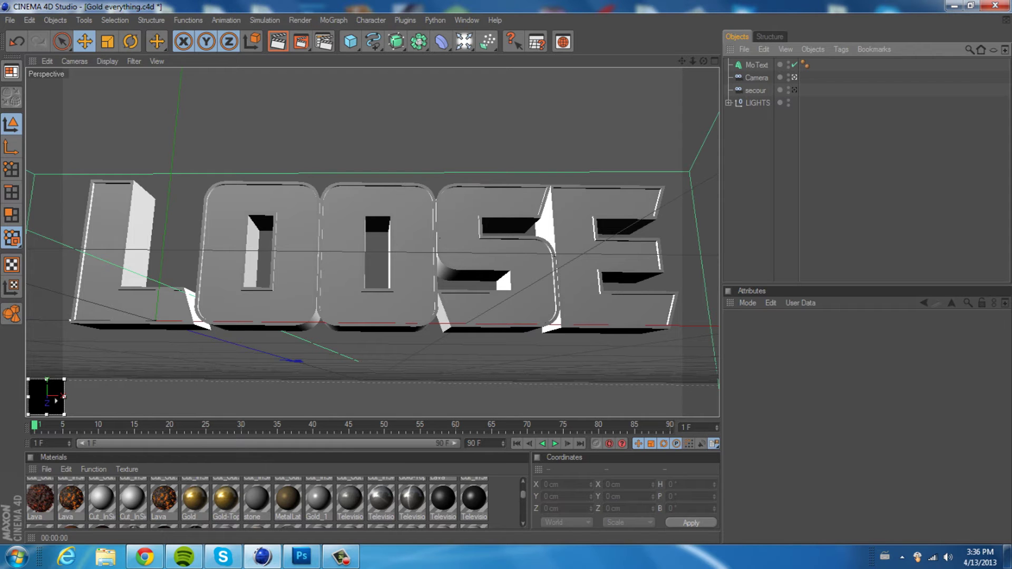
Apply the Gold-Top material to the whole text and Television-Metal-03 to its front caps only, using selection C1.
{"action": "left_click", "coordinate": [522, 494]}
{"action": "left_click_drag", "start_coordinate": [226, 498], "coordinate": [756, 65]}
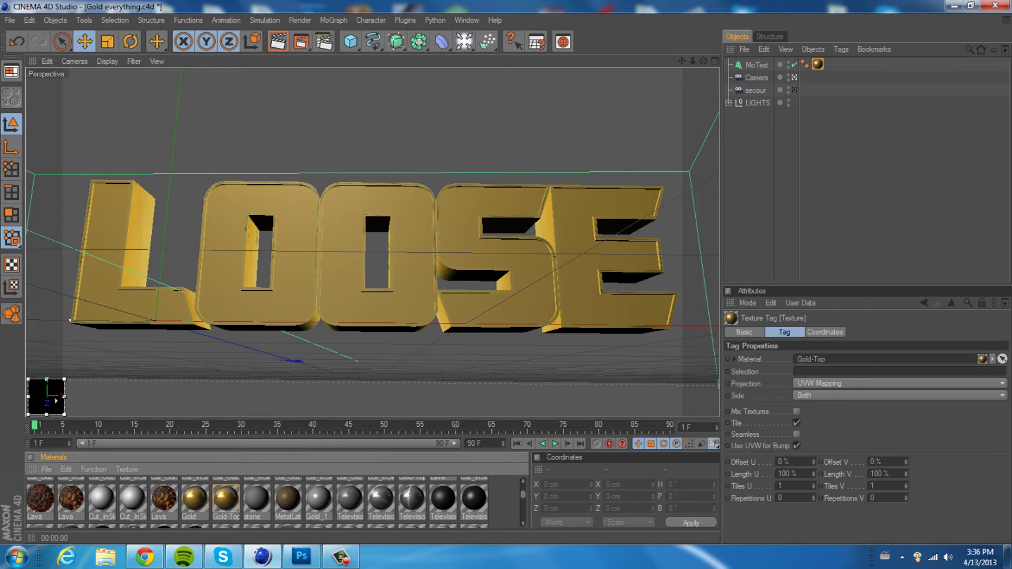
{"action": "left_click_drag", "start_coordinate": [411, 498], "coordinate": [756, 65]}
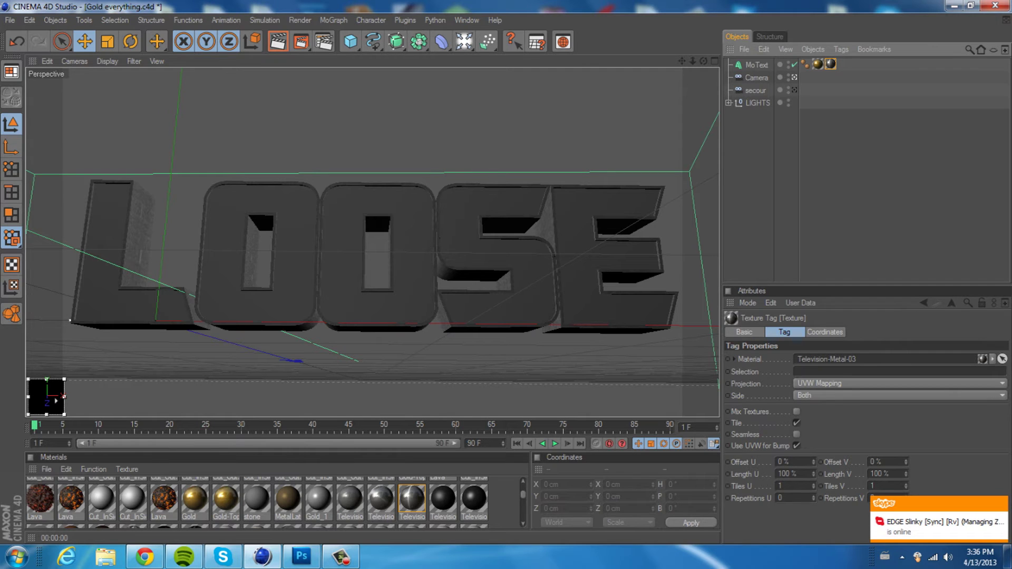
{"action": "left_click", "coordinate": [812, 371]}
{"action": "type", "text": "C1"}
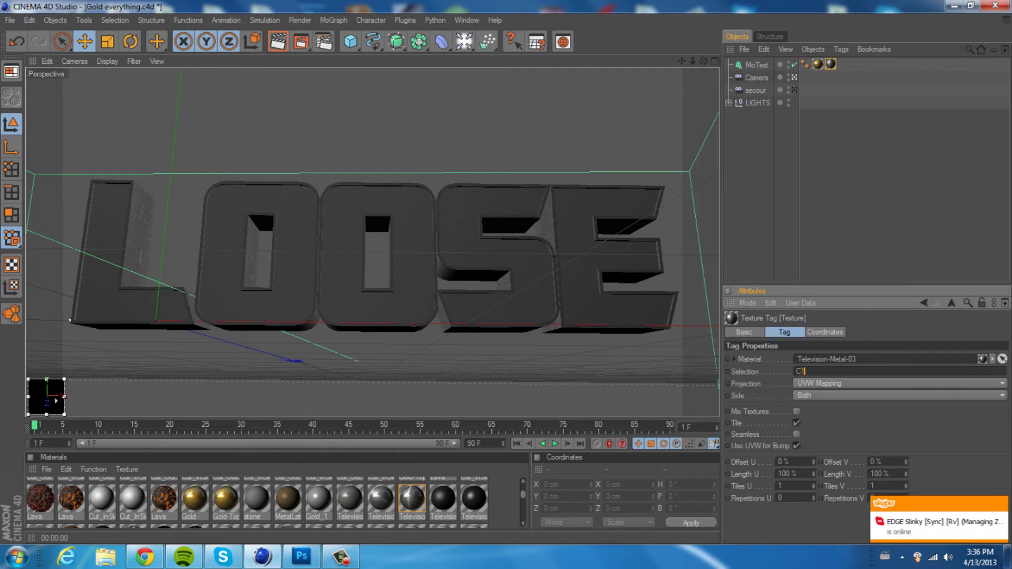
{"action": "left_click", "coordinate": [864, 179]}
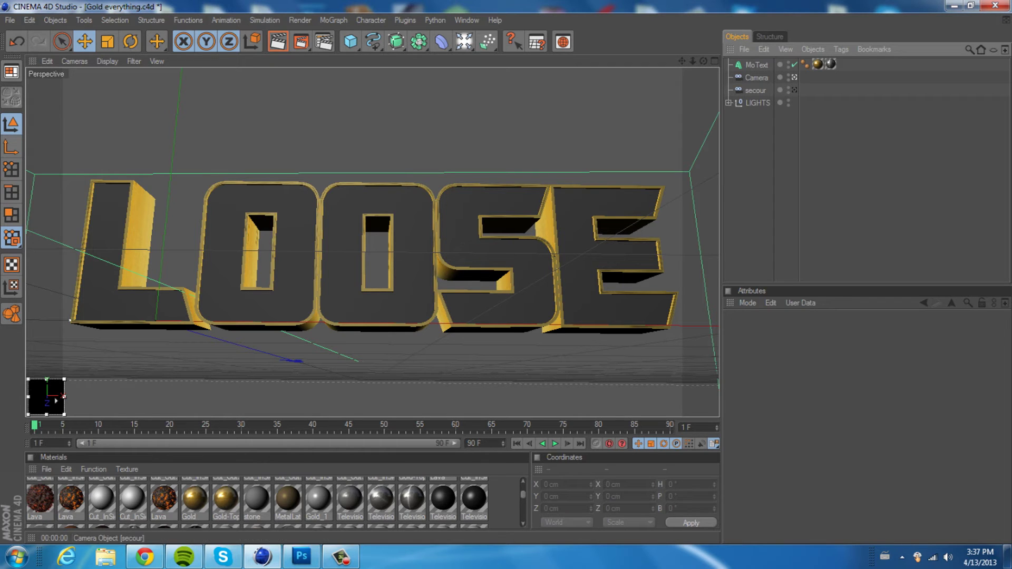
{"action": "left_click", "coordinate": [830, 64]}
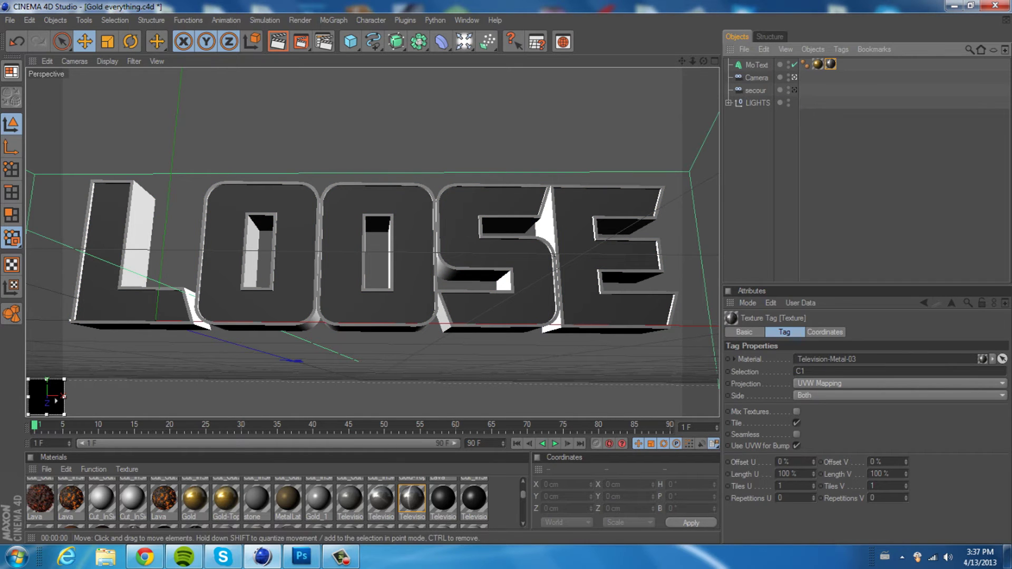
{"action": "left_click", "coordinate": [864, 170]}
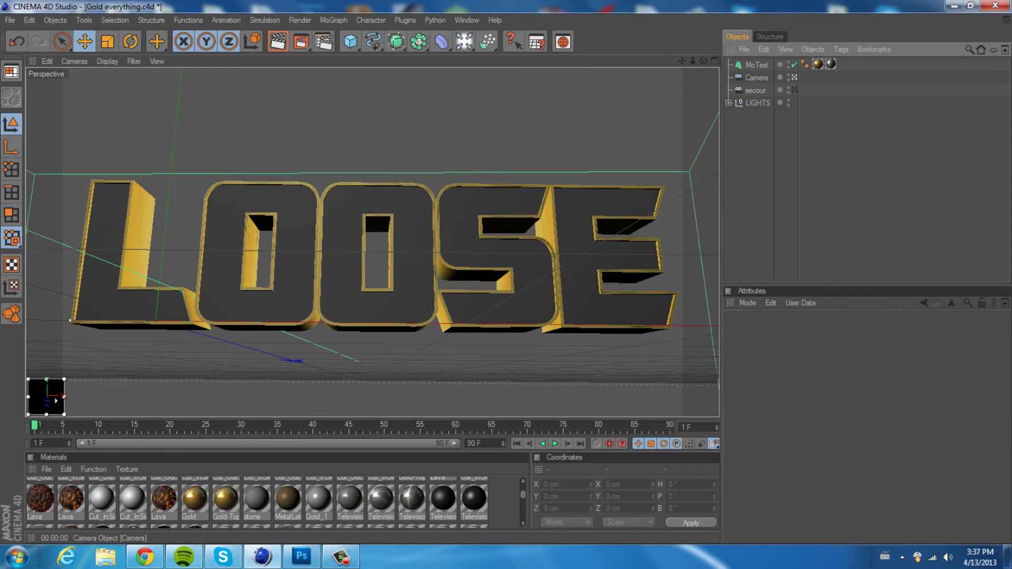
Duplicate the textured MoText object.
{"action": "left_click", "coordinate": [756, 65]}
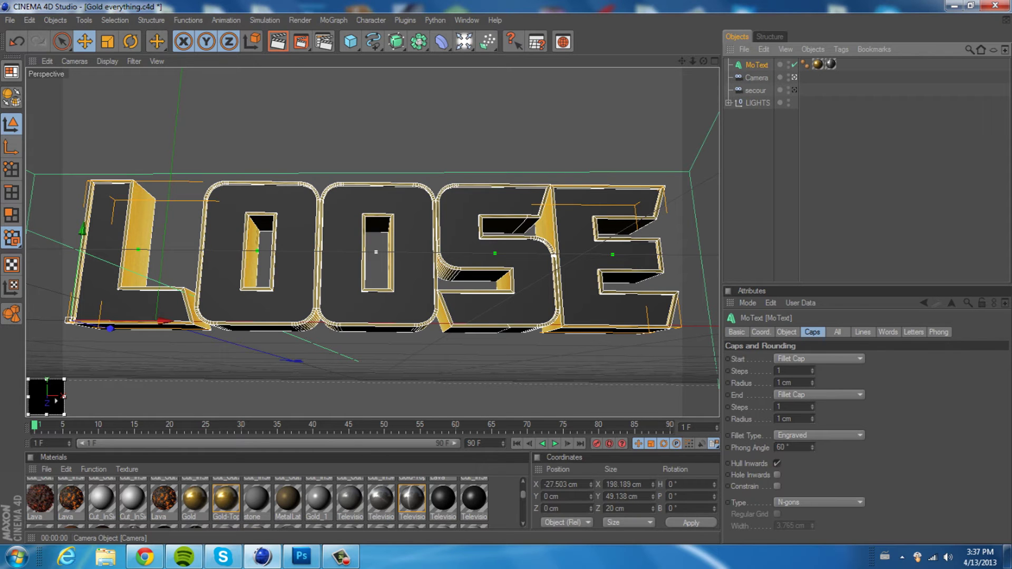
{"action": "key", "text": "ctrl+v"}
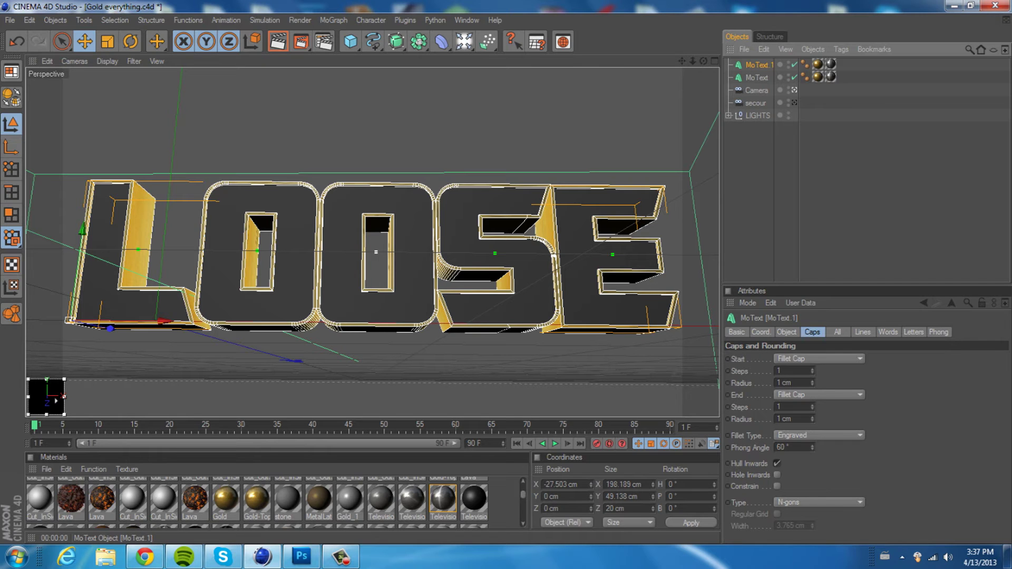
Convert the duplicated MoText into editable objects and expand its hierarchy down to the spline of every letter.
{"action": "key", "text": "alt+g"}
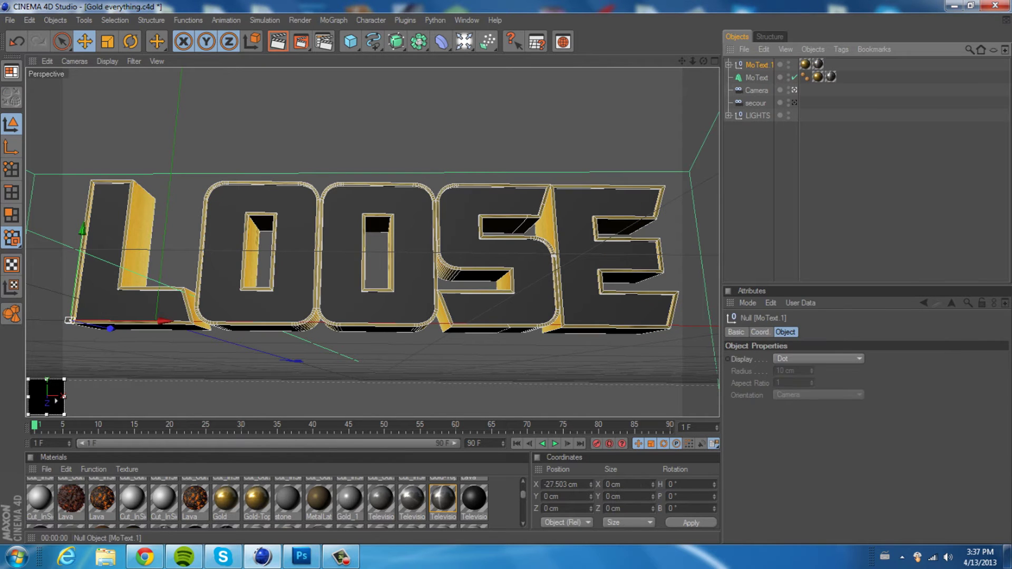
{"action": "left_click", "coordinate": [728, 64]}
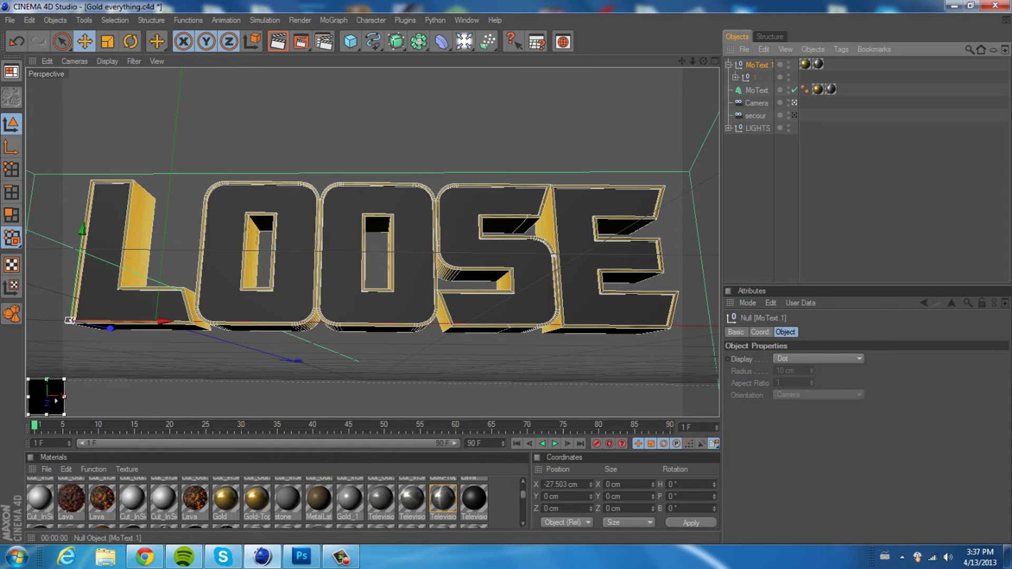
{"action": "left_click", "coordinate": [735, 78]}
{"action": "left_click", "coordinate": [742, 90]}
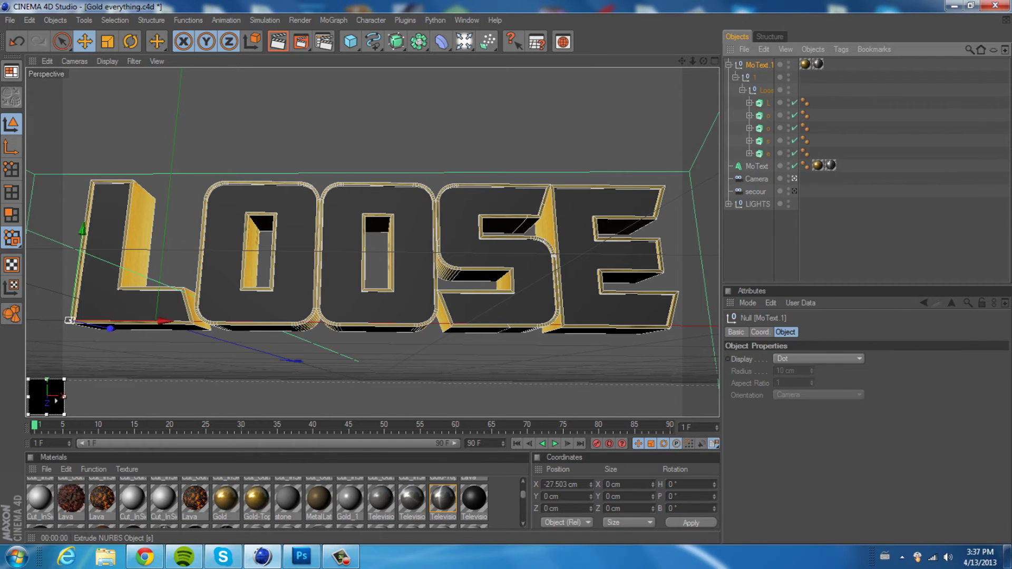
{"action": "left_click", "coordinate": [749, 103]}
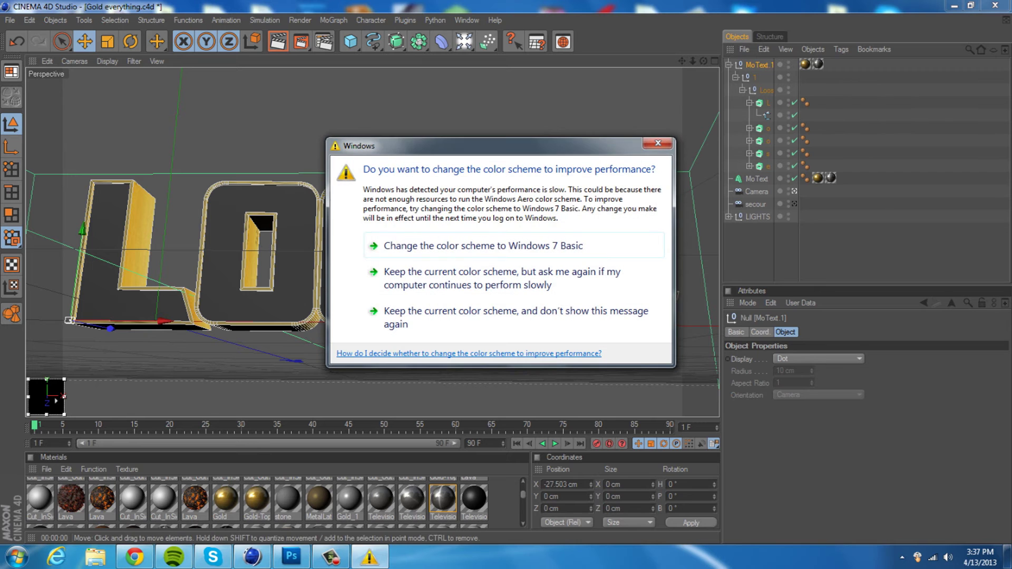
{"action": "left_click", "coordinate": [657, 143]}
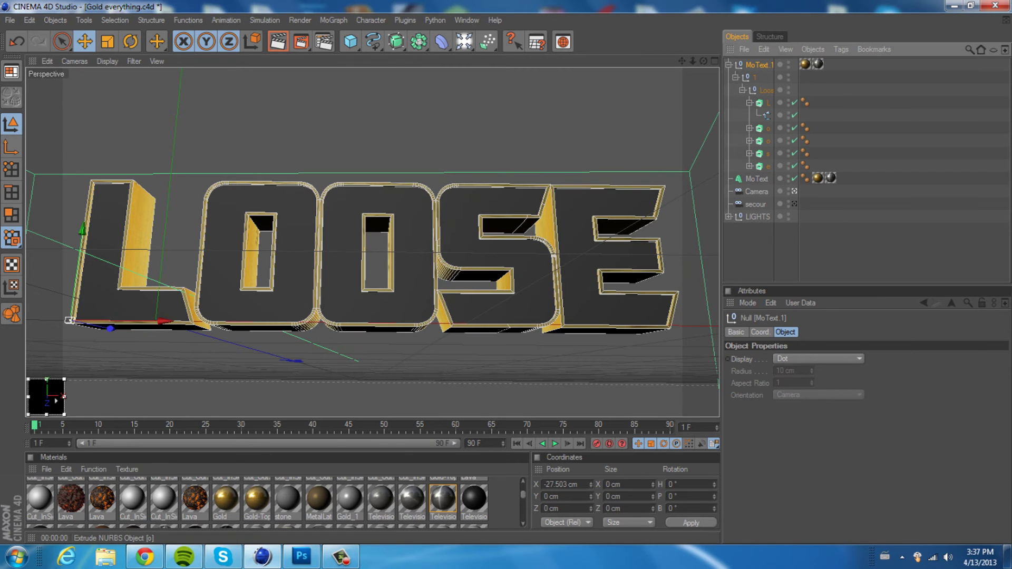
{"action": "left_click", "coordinate": [748, 127]}
{"action": "left_click", "coordinate": [748, 153]}
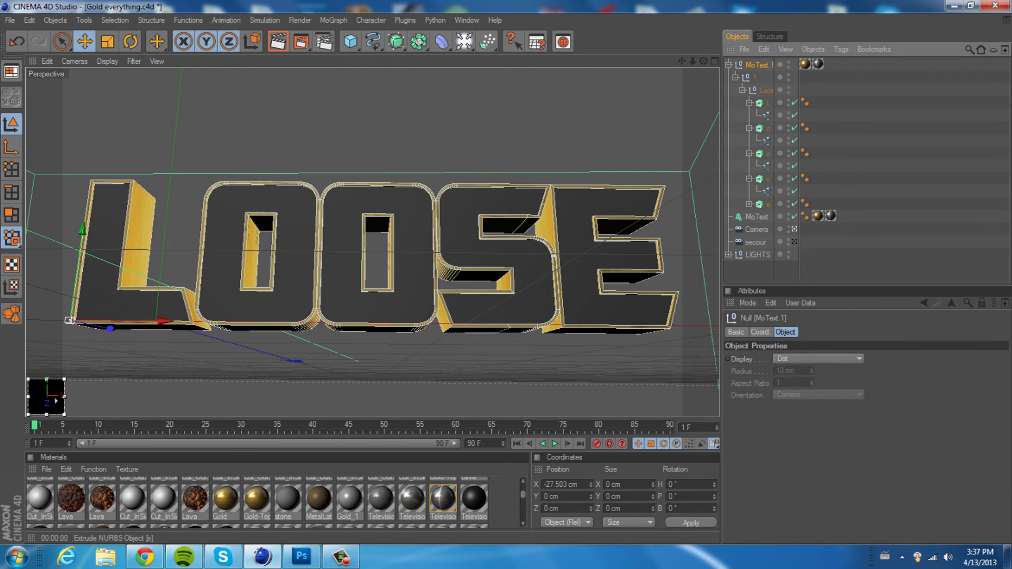
{"action": "left_click", "coordinate": [747, 204]}
{"action": "left_click", "coordinate": [749, 204]}
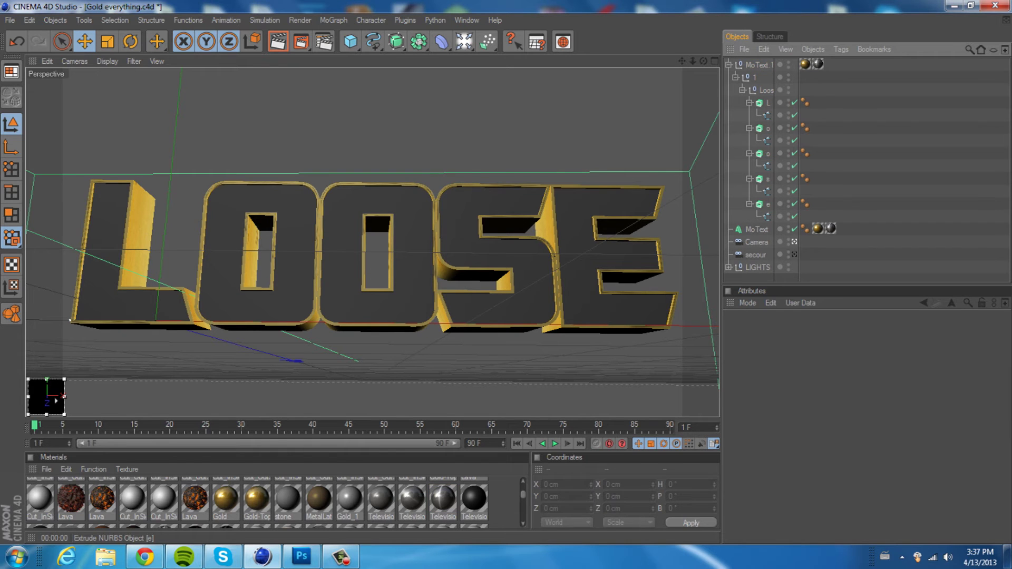
{"action": "left_click", "coordinate": [767, 217]}
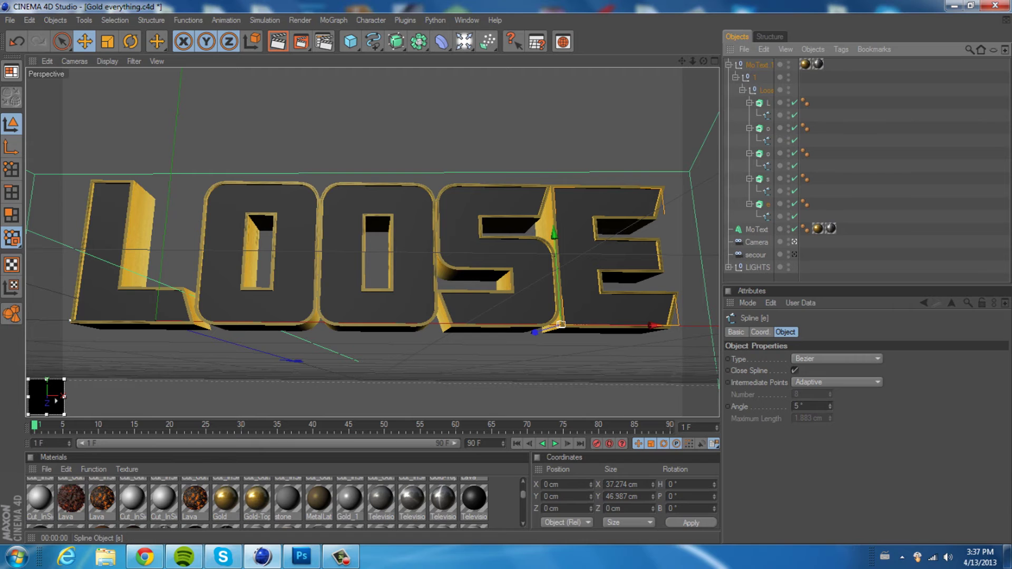
{"action": "left_click", "coordinate": [767, 191]}
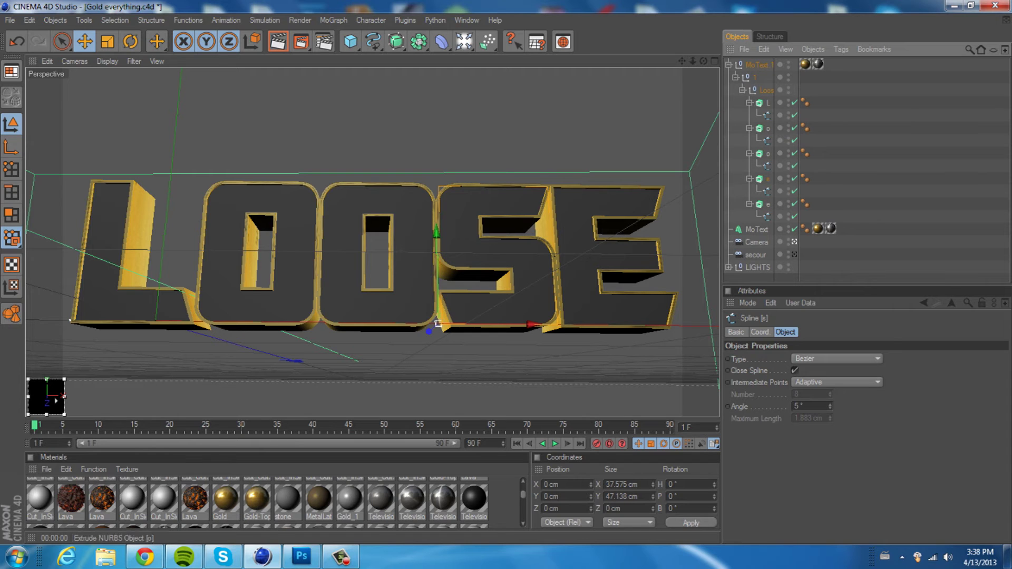
{"action": "left_click", "coordinate": [767, 115], "text": "ctrl"}
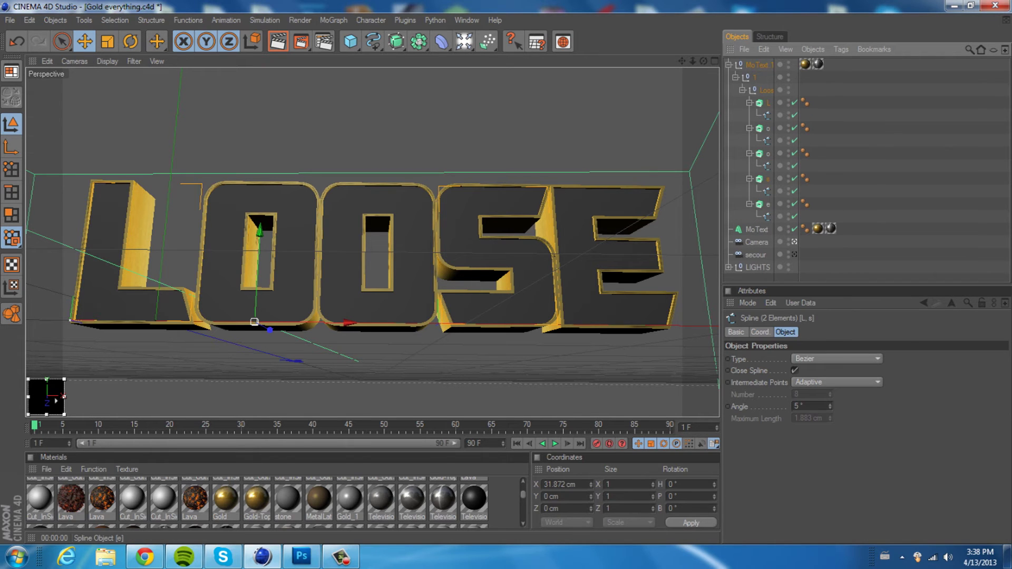
{"action": "left_click", "coordinate": [767, 216], "text": "ctrl"}
{"action": "left_click", "coordinate": [766, 191], "text": "ctrl"}
{"action": "left_click", "coordinate": [767, 166], "text": "ctrl"}
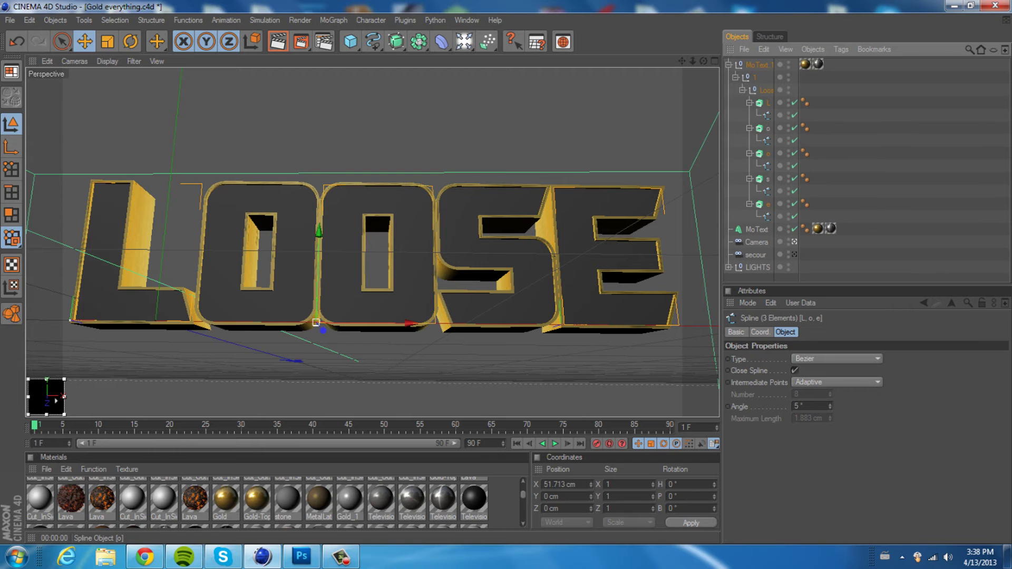
{"action": "left_click", "coordinate": [767, 141], "text": "ctrl"}
{"action": "left_click", "coordinate": [767, 115], "text": "ctrl"}
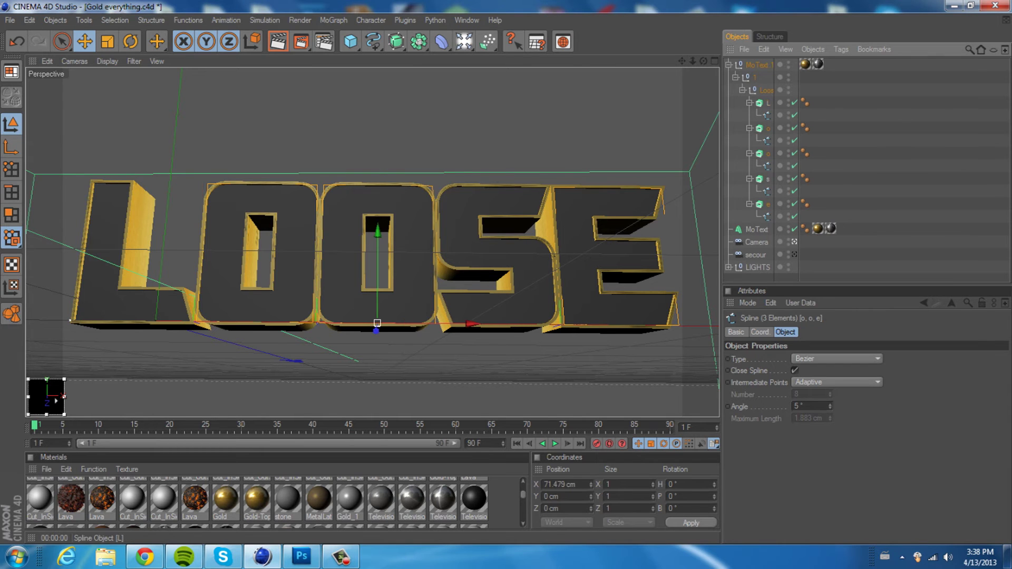
{"action": "left_click", "coordinate": [768, 102], "text": "ctrl"}
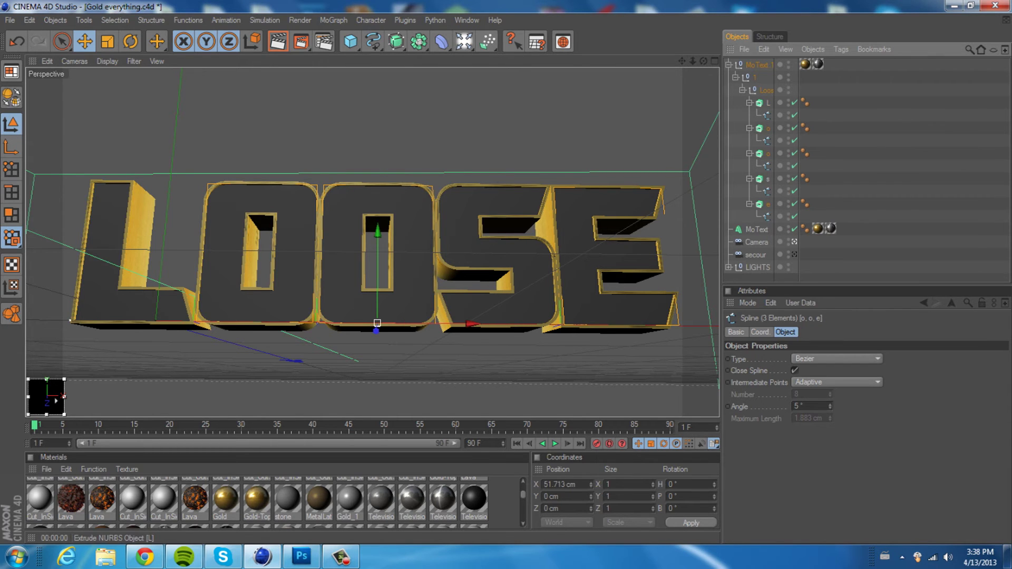
{"action": "left_click", "coordinate": [768, 128]}
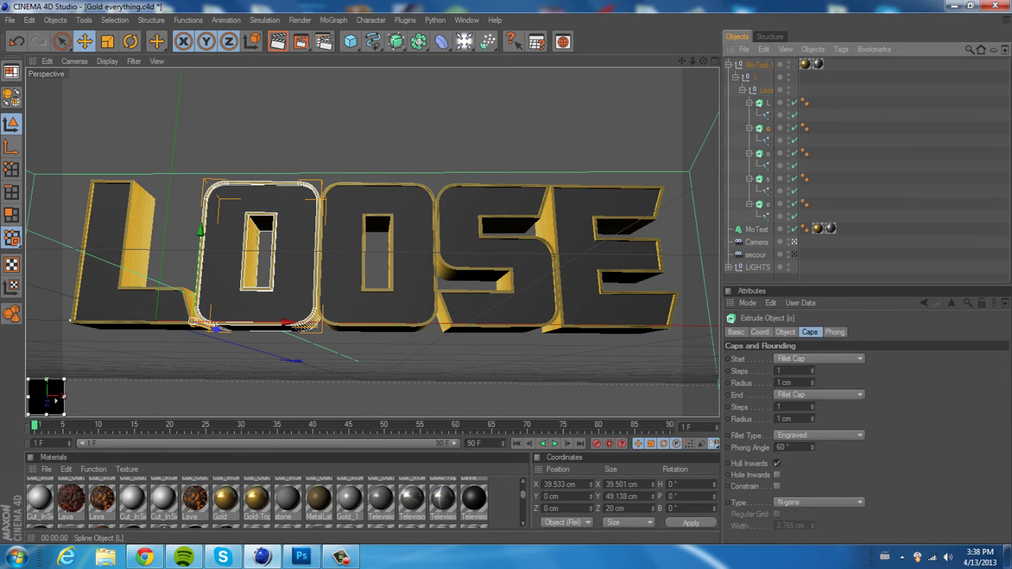
{"action": "left_click", "coordinate": [768, 128], "text": "ctrl"}
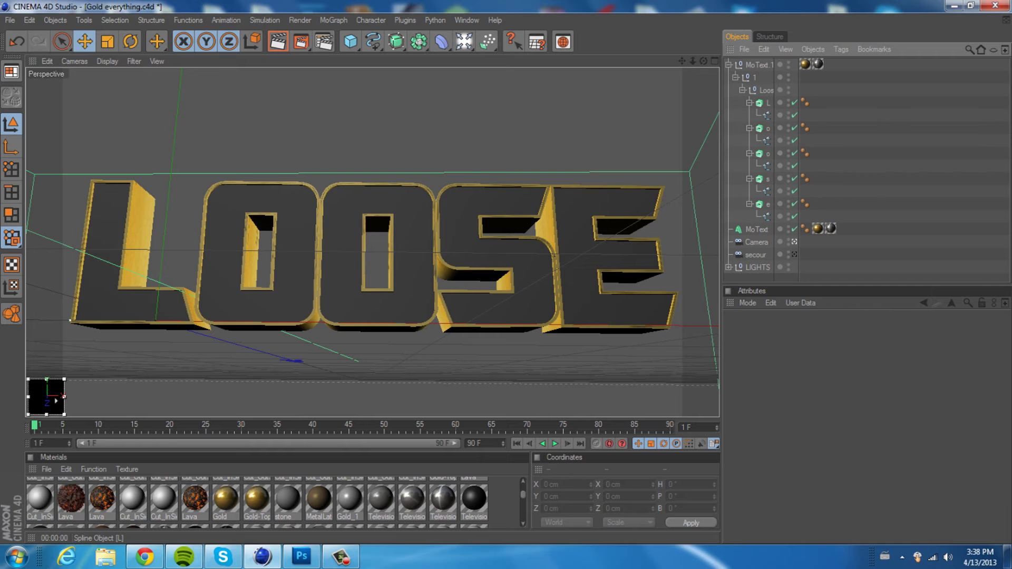
Move the five letter Extrude objects with their splines to the top level of the hierarchy and delete the leftover MoText.1 null.
{"action": "left_click", "coordinate": [767, 102]}
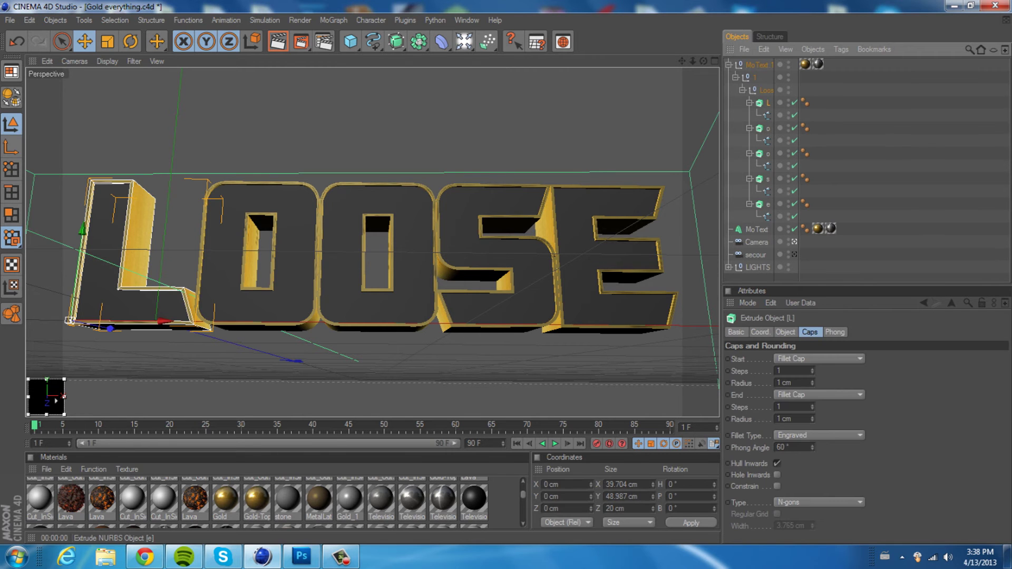
{"action": "left_click", "coordinate": [766, 204], "text": "shift"}
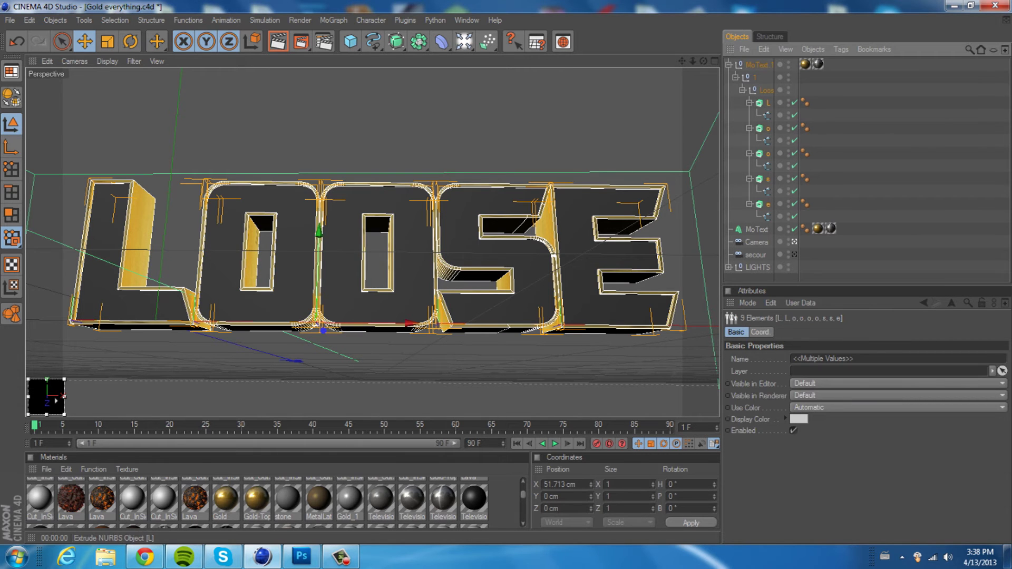
{"action": "left_click_drag", "start_coordinate": [767, 103], "coordinate": [757, 60]}
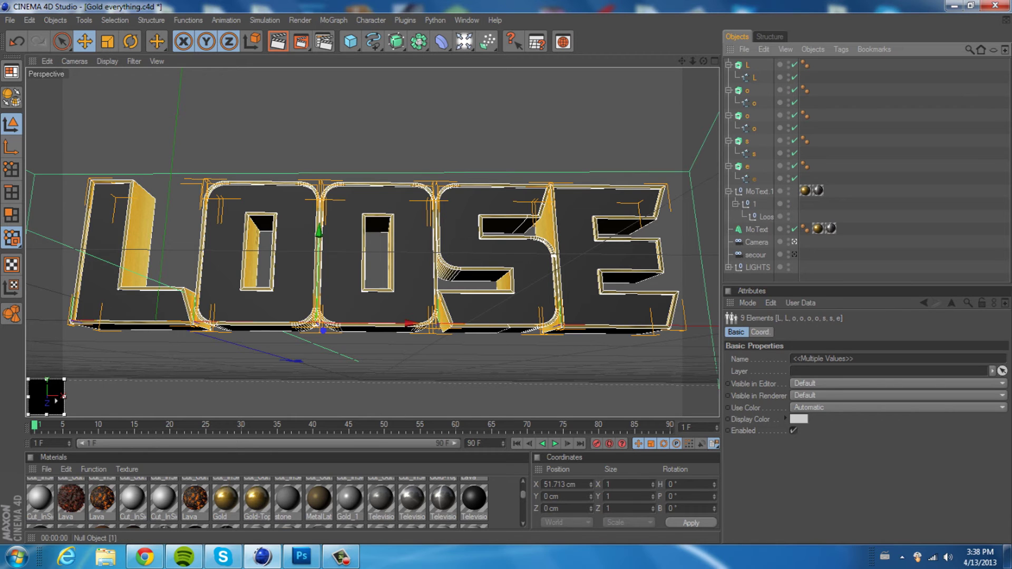
{"action": "left_click", "coordinate": [759, 191]}
{"action": "key", "text": "Delete"}
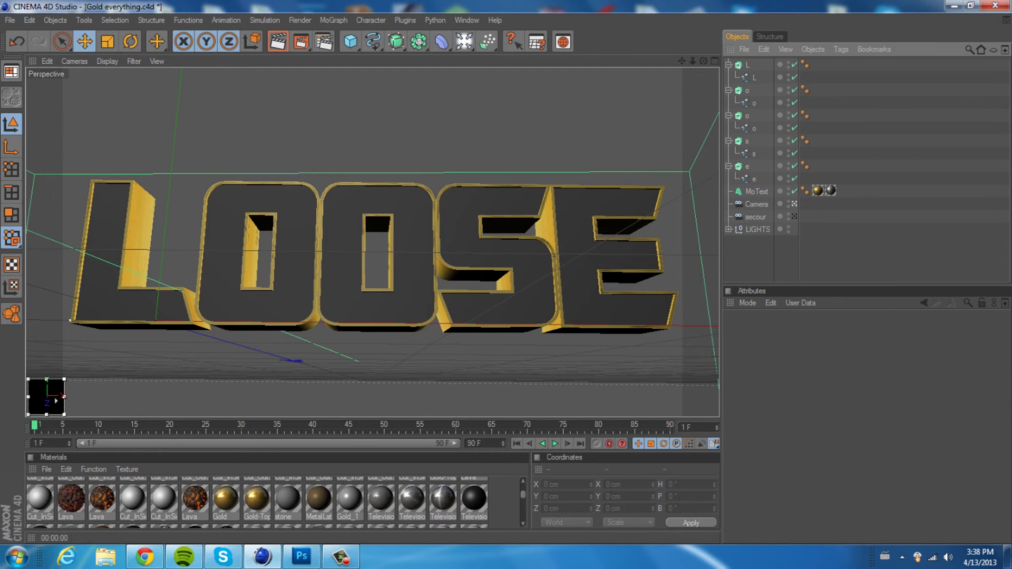
Move the five letter splines out of their Extrude objects to the top level and delete the emptied Extrude objects.
{"action": "left_click", "coordinate": [747, 167]}
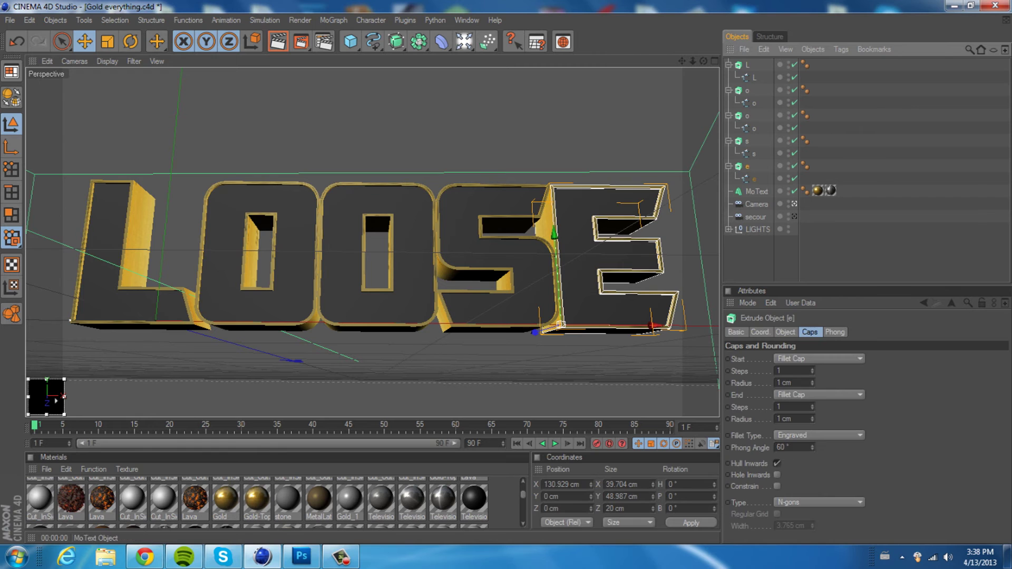
{"action": "left_click", "coordinate": [754, 179]}
{"action": "left_click", "coordinate": [754, 153], "text": "ctrl"}
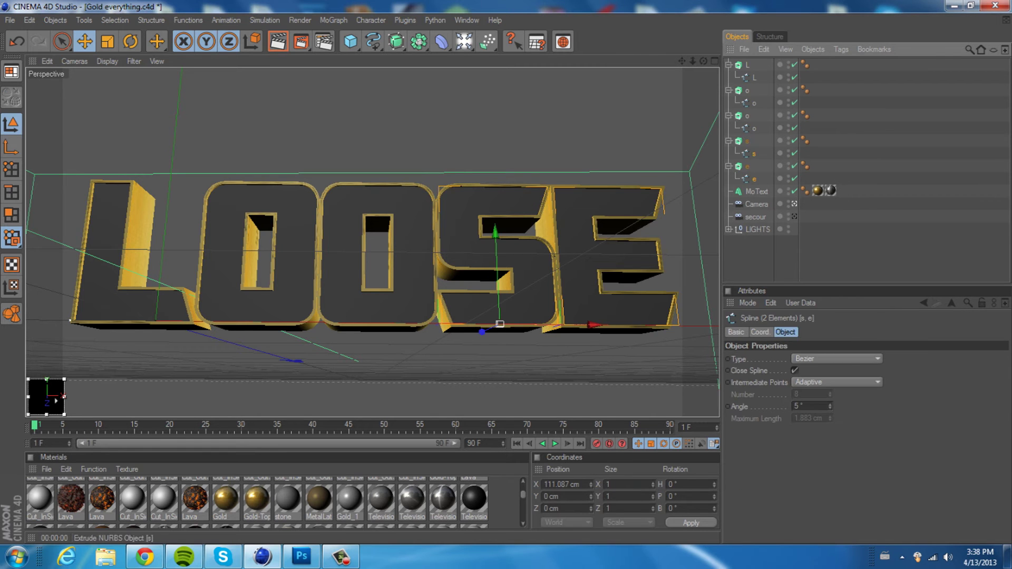
{"action": "left_click", "coordinate": [754, 129], "text": "ctrl"}
{"action": "left_click", "coordinate": [754, 103], "text": "ctrl"}
{"action": "left_click", "coordinate": [754, 78], "text": "ctrl"}
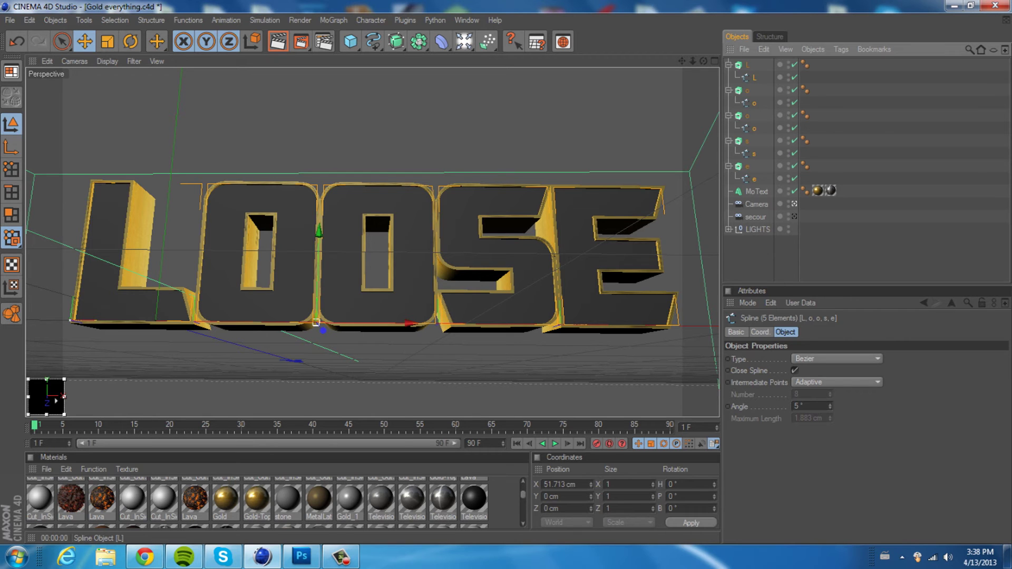
{"action": "left_click_drag", "start_coordinate": [754, 78], "coordinate": [750, 61]}
{"action": "left_click", "coordinate": [747, 128]}
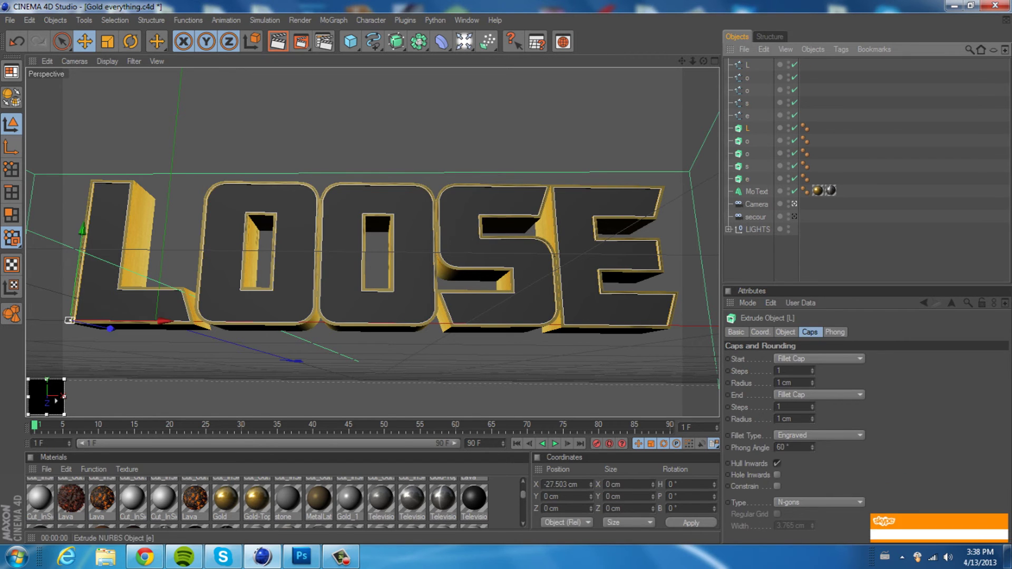
{"action": "key", "text": "Delete"}
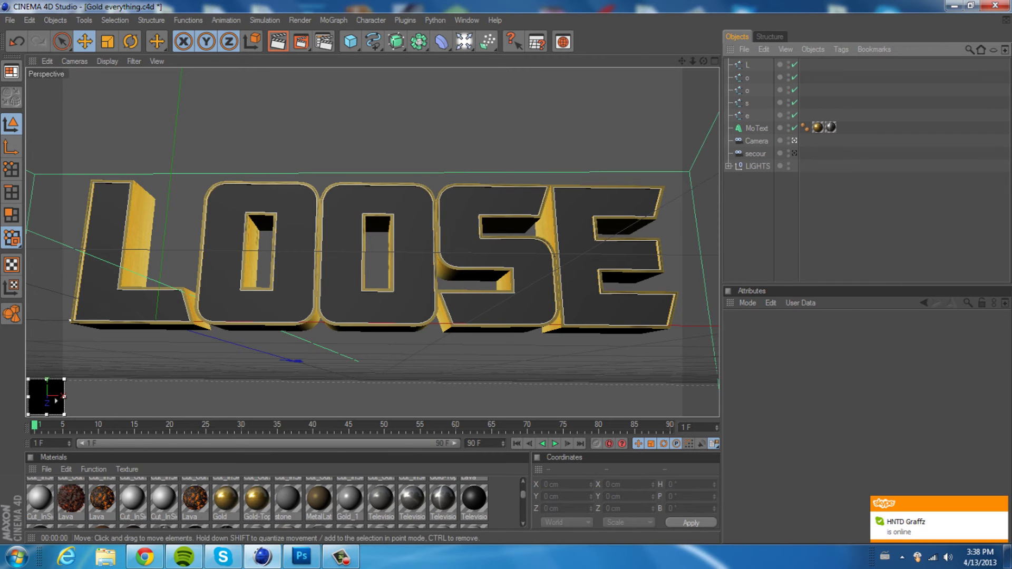
Add a Reeper X object and make the L spline its child.
{"action": "left_click", "coordinate": [404, 20]}
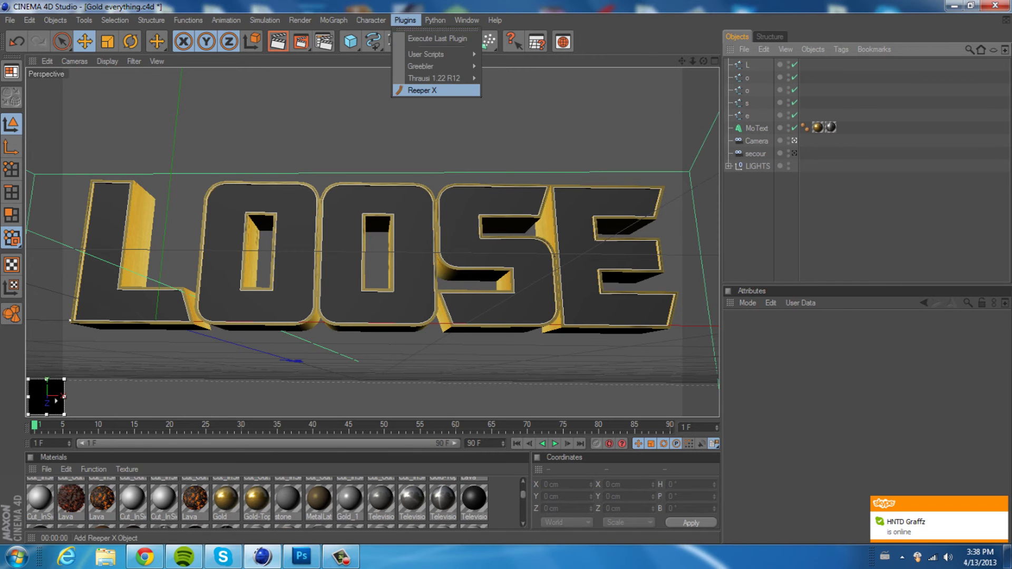
{"action": "left_click", "coordinate": [422, 90]}
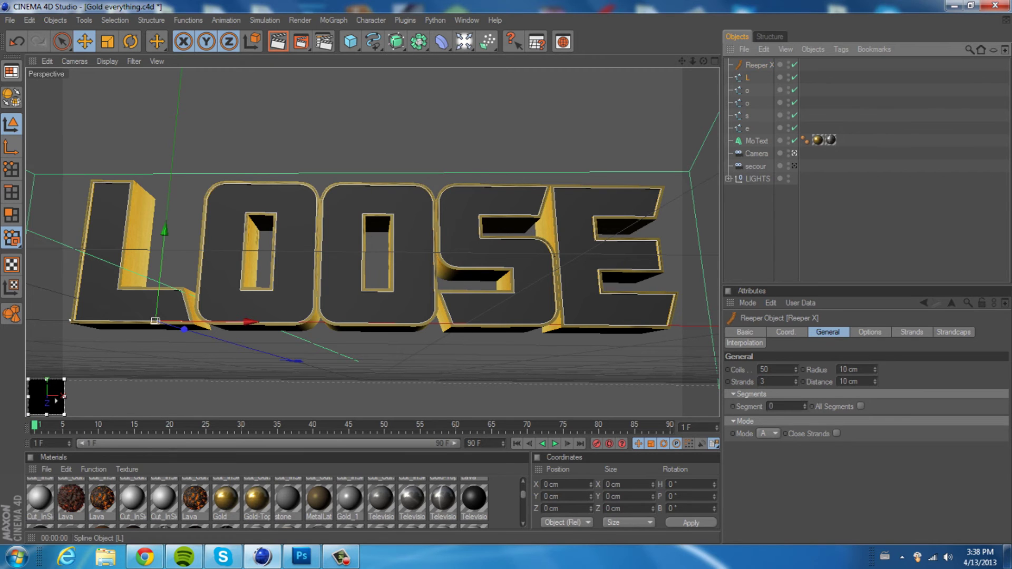
{"action": "left_click_drag", "start_coordinate": [747, 77], "coordinate": [757, 65]}
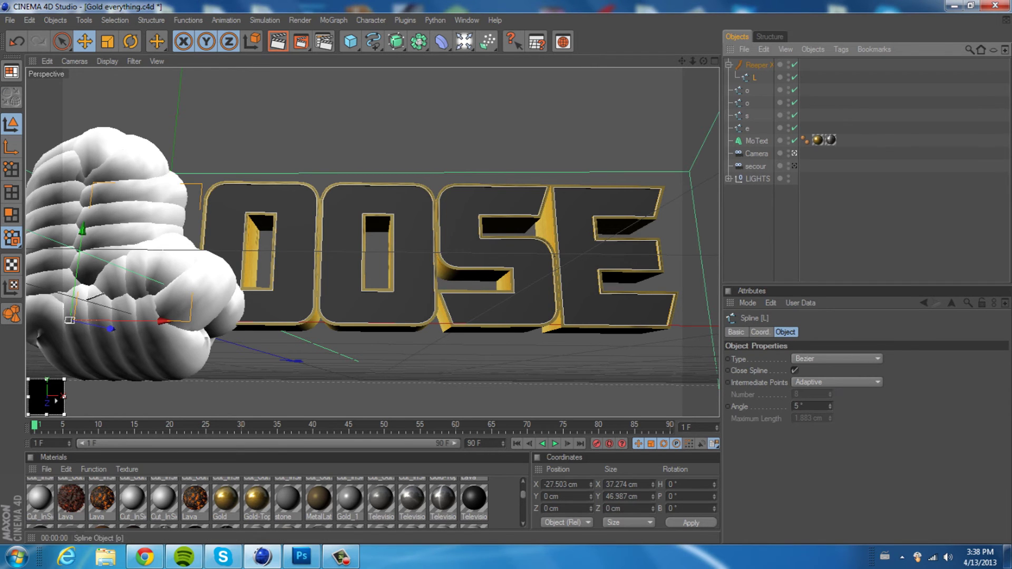
Enable Close Strands on the Reeper X object and set its coils to 77.
{"action": "left_click", "coordinate": [757, 65]}
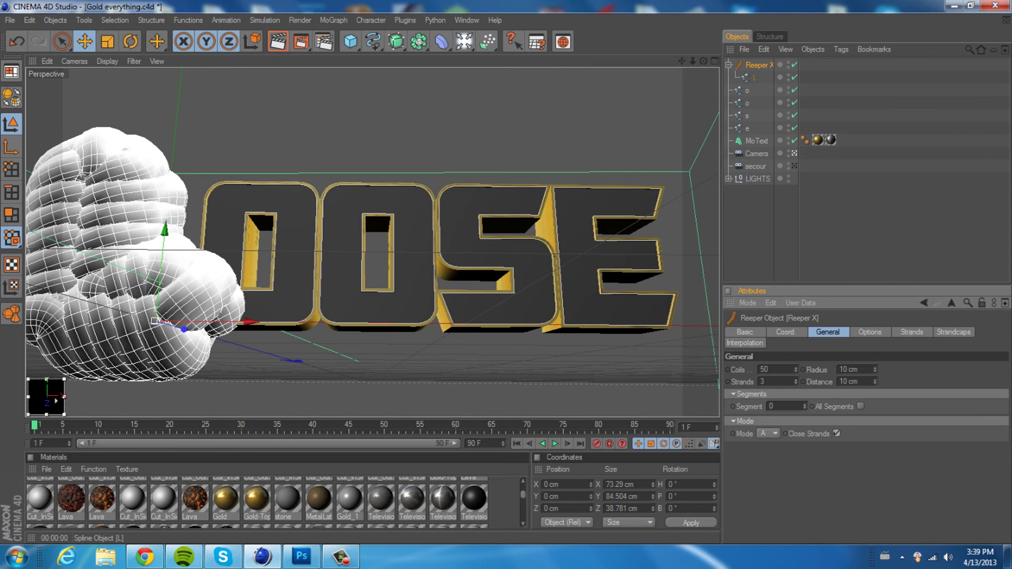
{"action": "left_click", "coordinate": [777, 370]}
{"action": "type", "text": "58"}
{"action": "left_click_drag", "start_coordinate": [796, 369], "coordinate": [795, 361]}
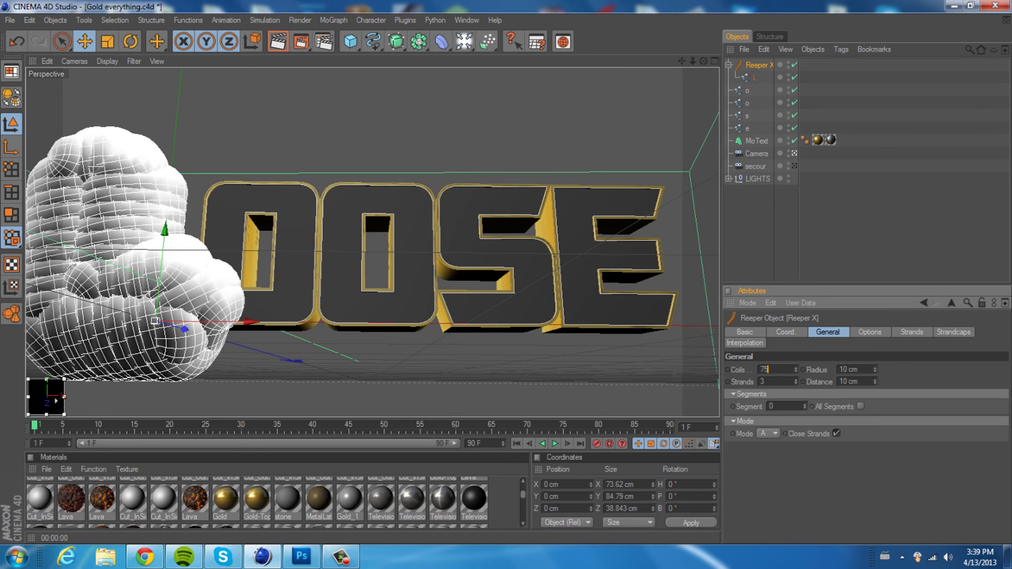
{"action": "scroll", "coordinate": [768, 369], "scroll_direction": "up", "scroll_amount": 2}
Set the Reeper X rope's radius to 2 cm and its distance to 1 cm, and deselect it.
{"action": "left_click_drag", "start_coordinate": [875, 369], "coordinate": [874, 373]}
{"action": "scroll", "coordinate": [854, 381], "scroll_direction": "down", "scroll_amount": 7}
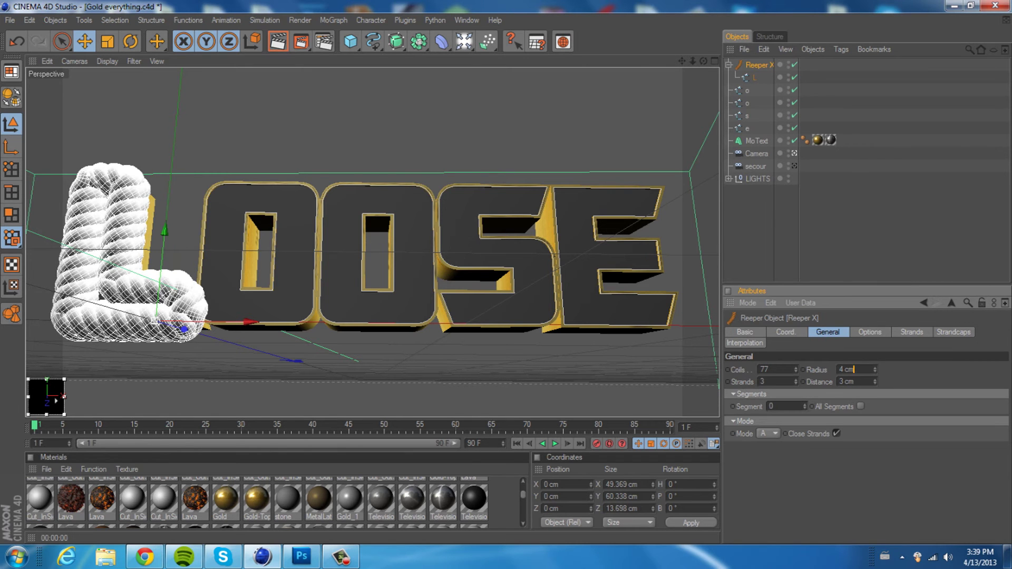
{"action": "scroll", "coordinate": [854, 369], "scroll_direction": "down", "scroll_amount": 3}
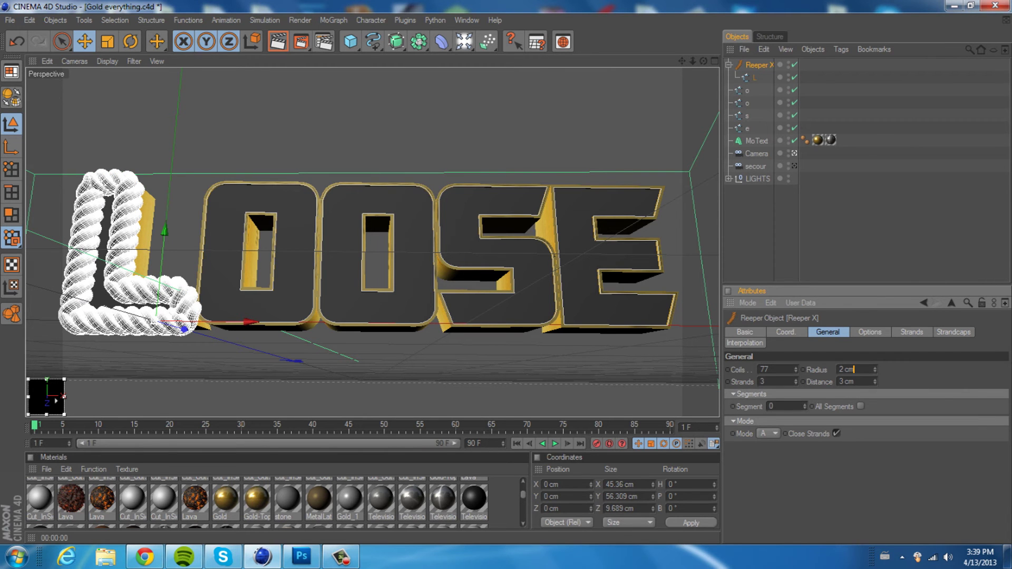
{"action": "scroll", "coordinate": [853, 382], "scroll_direction": "down", "scroll_amount": 1}
{"action": "scroll", "coordinate": [854, 381], "scroll_direction": "down", "scroll_amount": 1}
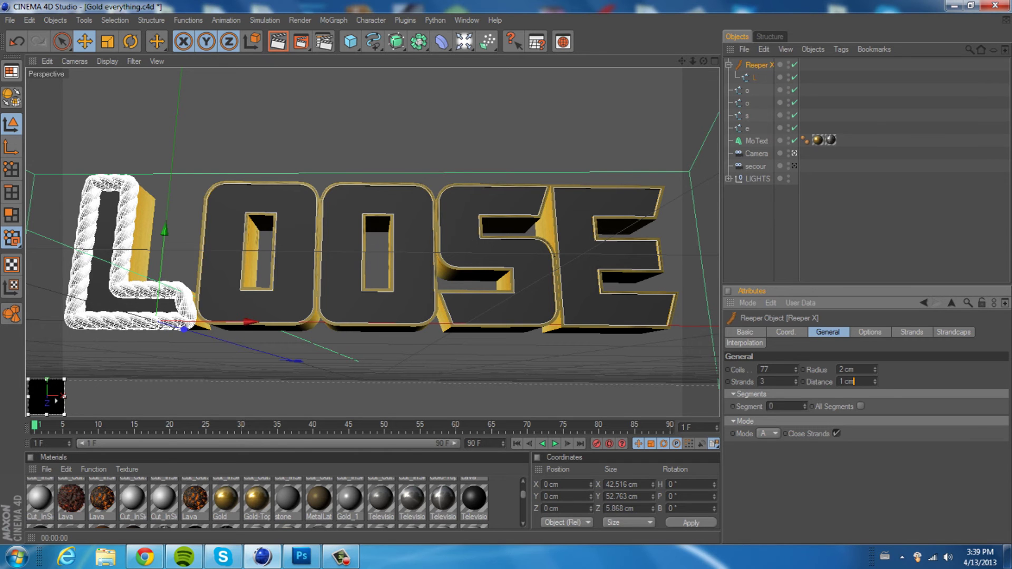
{"action": "left_click", "coordinate": [828, 230]}
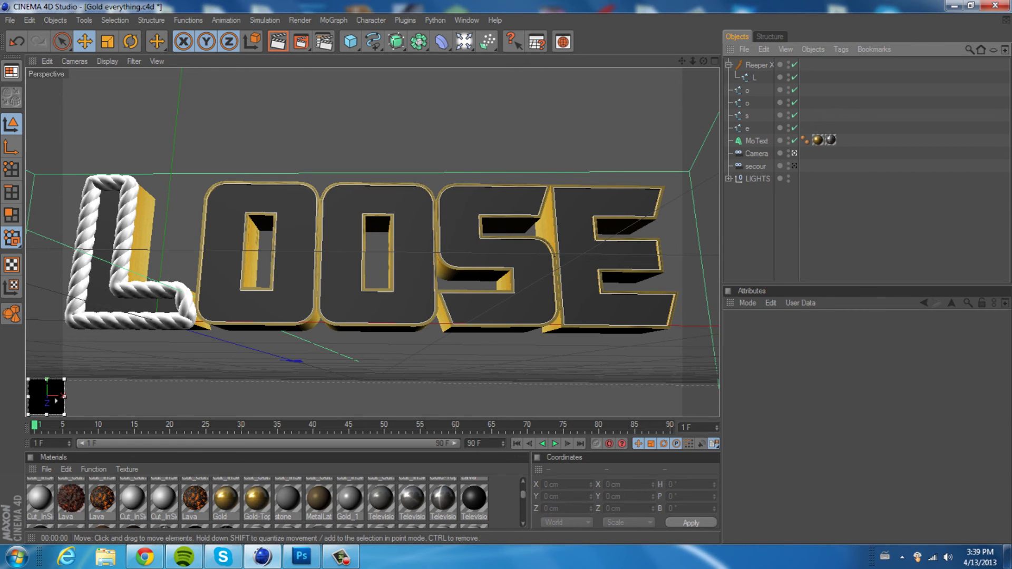
Set the number of strands of the Reeper X rope around the L to 4.
{"action": "left_click", "coordinate": [756, 141]}
{"action": "left_click", "coordinate": [759, 65]}
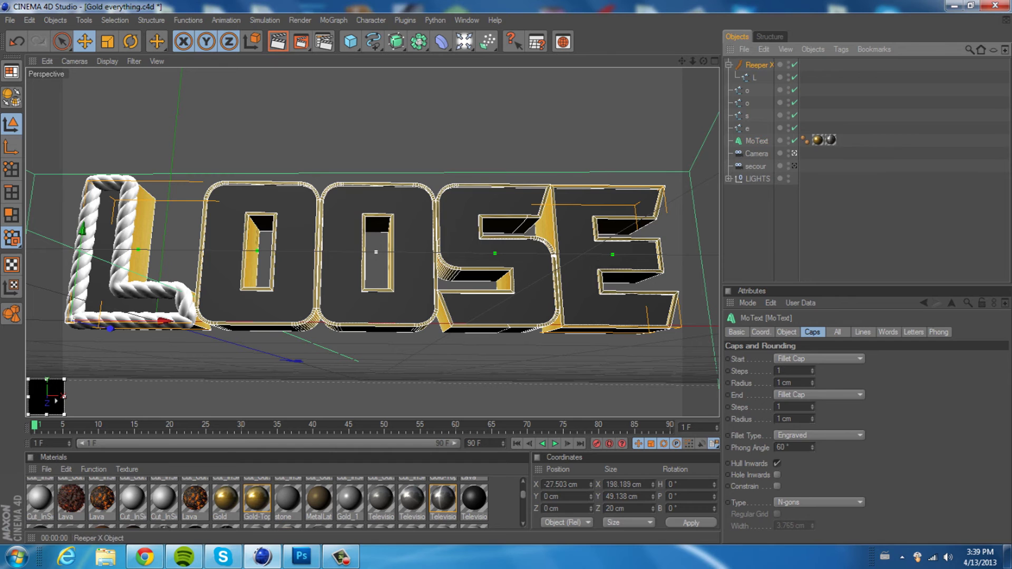
{"action": "left_click", "coordinate": [796, 380]}
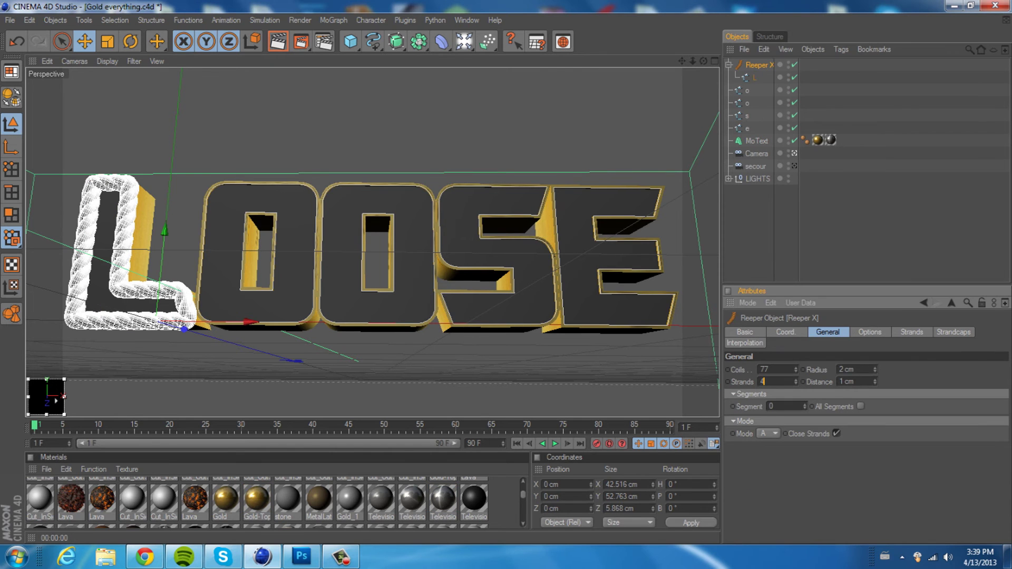
Try strand counts of 14, 2 and 1 on the Reeper X rope around the L.
{"action": "left_click", "coordinate": [795, 380]}
{"action": "left_click", "coordinate": [795, 380]}
{"action": "left_click", "coordinate": [795, 380]}
{"action": "left_click", "coordinate": [796, 380]}
{"action": "type", "text": "14"}
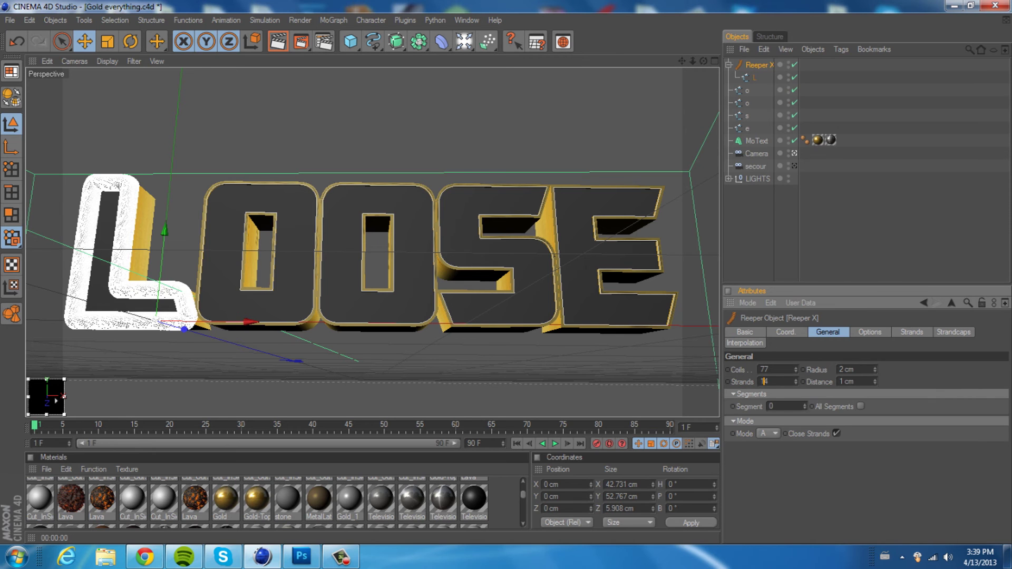
{"action": "key", "text": "BackSpace"}
{"action": "key", "text": "BackSpace"}
{"action": "type", "text": "2"}
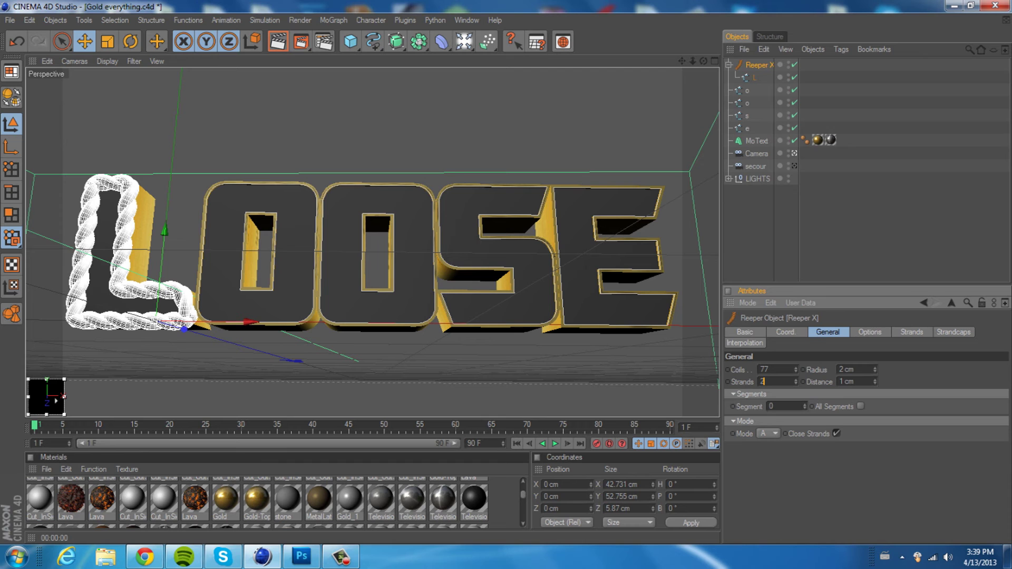
{"action": "key", "text": "BackSpace"}
{"action": "type", "text": "1"}
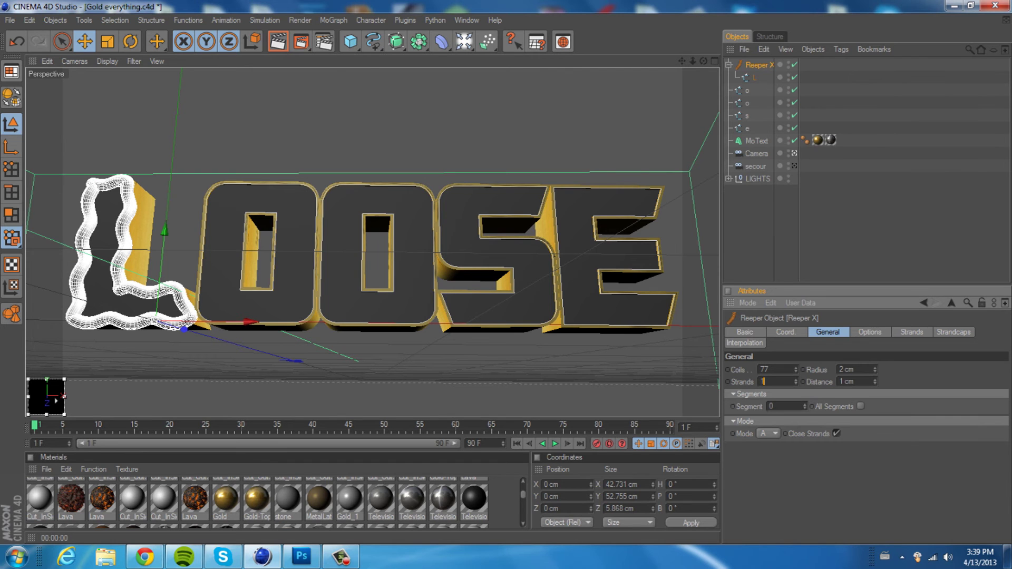
Set the L rope's number of strands to 3 and deselect the Reeper X object.
{"action": "key", "text": "BackSpace"}
{"action": "type", "text": "3"}
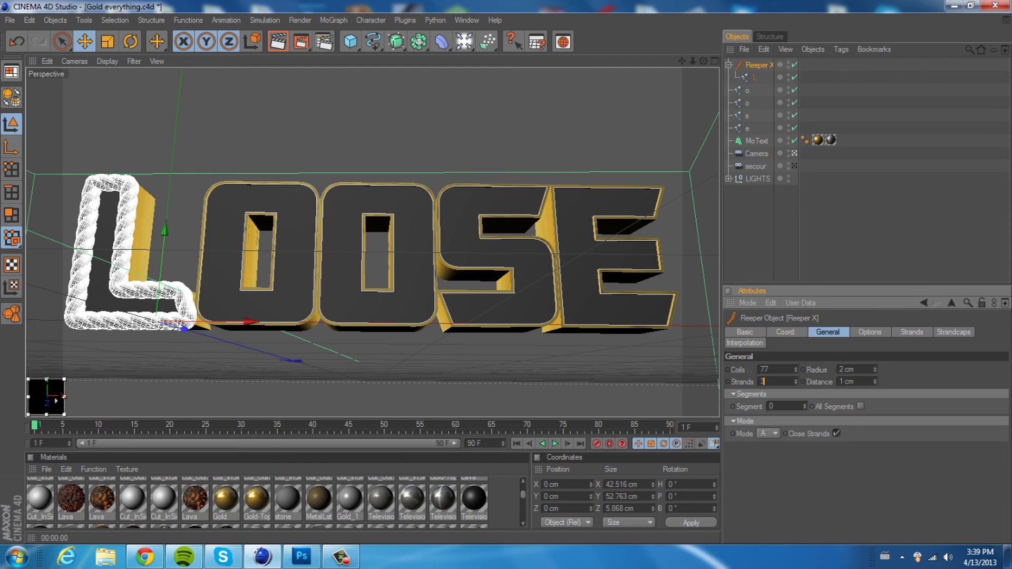
{"action": "left_click", "coordinate": [806, 227]}
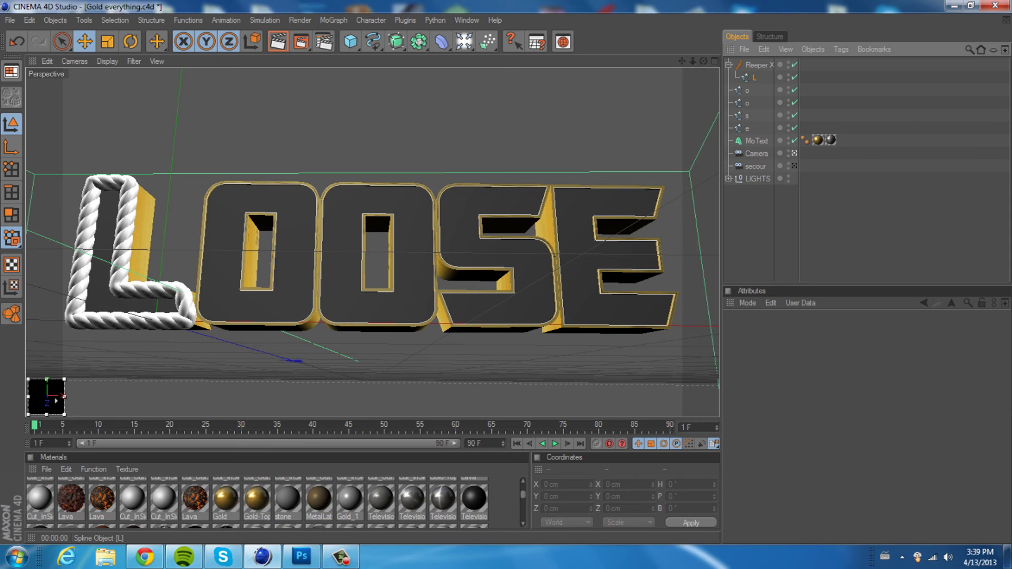
Take the L spline out of the Reeper X object and duplicate the empty Reeper X until there are five, one per letter.
{"action": "left_click_drag", "start_coordinate": [754, 77], "coordinate": [754, 62]}
{"action": "left_click", "coordinate": [757, 78]}
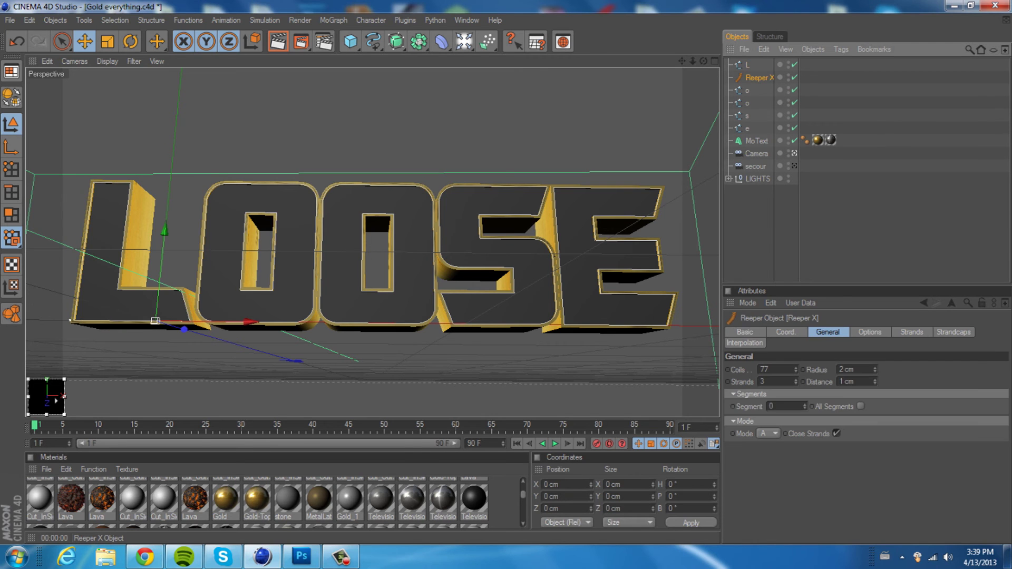
{"action": "left_click_drag", "start_coordinate": [757, 77], "coordinate": [756, 61]}
{"action": "key", "text": "ctrl+v"}
{"action": "key", "text": "ctrl+v"}
{"action": "key", "text": "ctrl+v"}
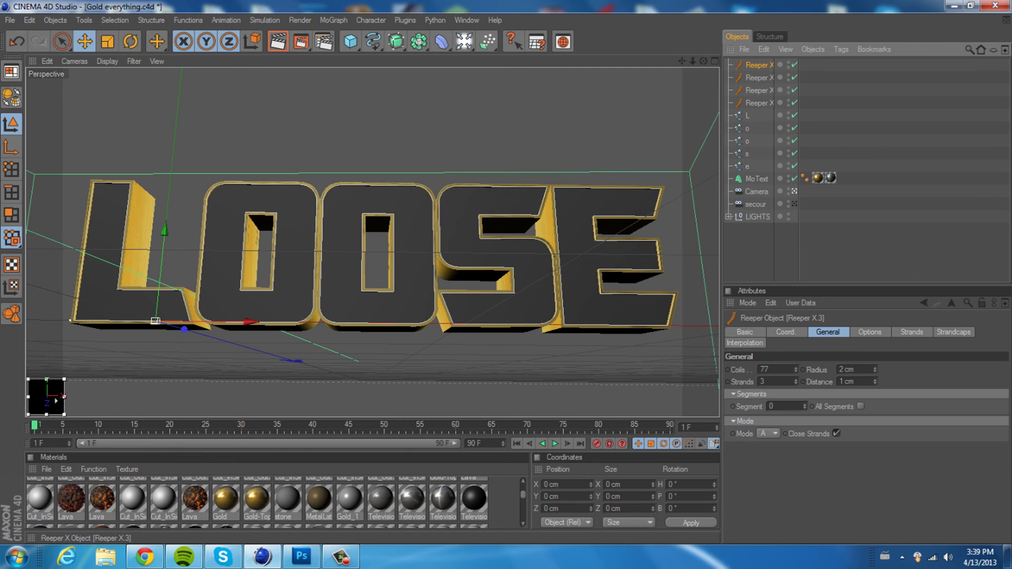
{"action": "key", "text": "ctrl+v"}
{"action": "key", "text": "ctrl+v"}
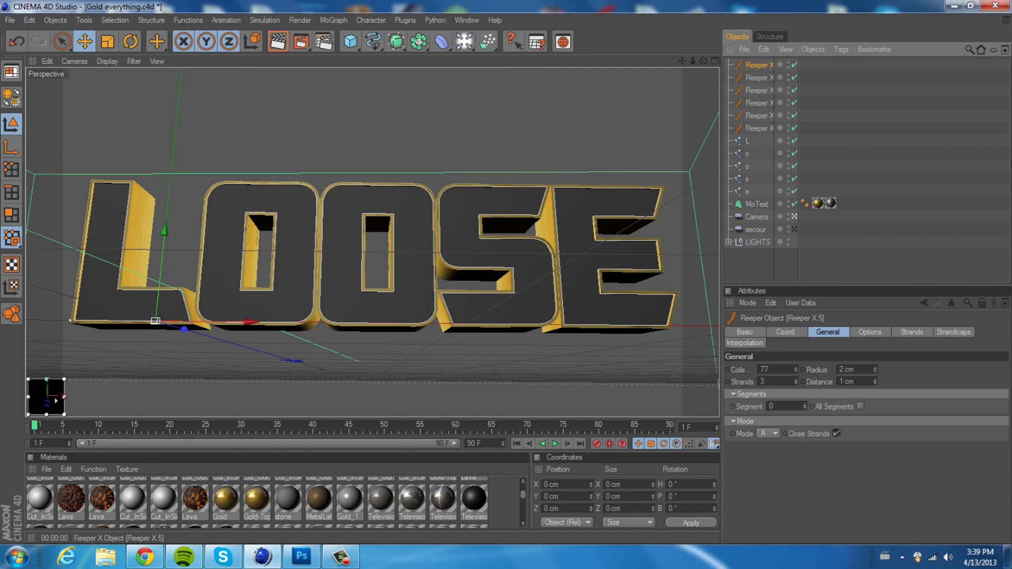
{"action": "key", "text": "Delete"}
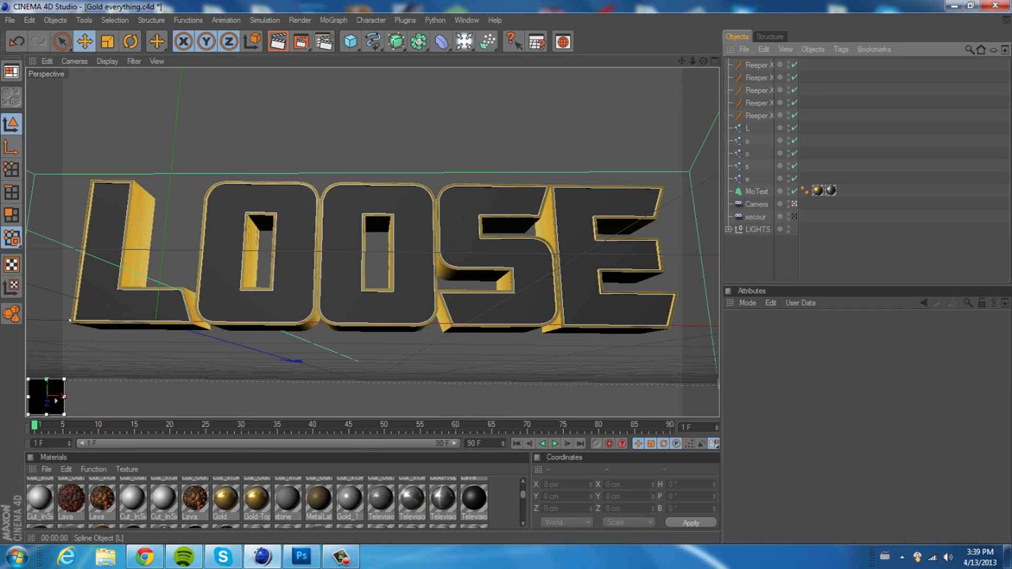
Make each of the L, o, o, s and e splines the child of its own Reeper X object.
{"action": "left_click_drag", "start_coordinate": [747, 128], "coordinate": [759, 103]}
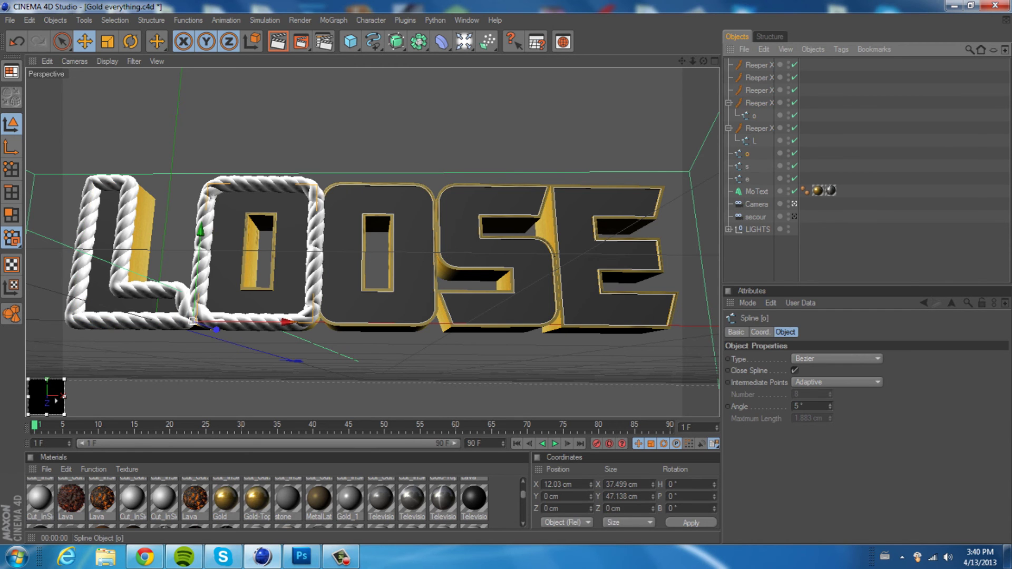
{"action": "left_click_drag", "start_coordinate": [747, 153], "coordinate": [758, 90]}
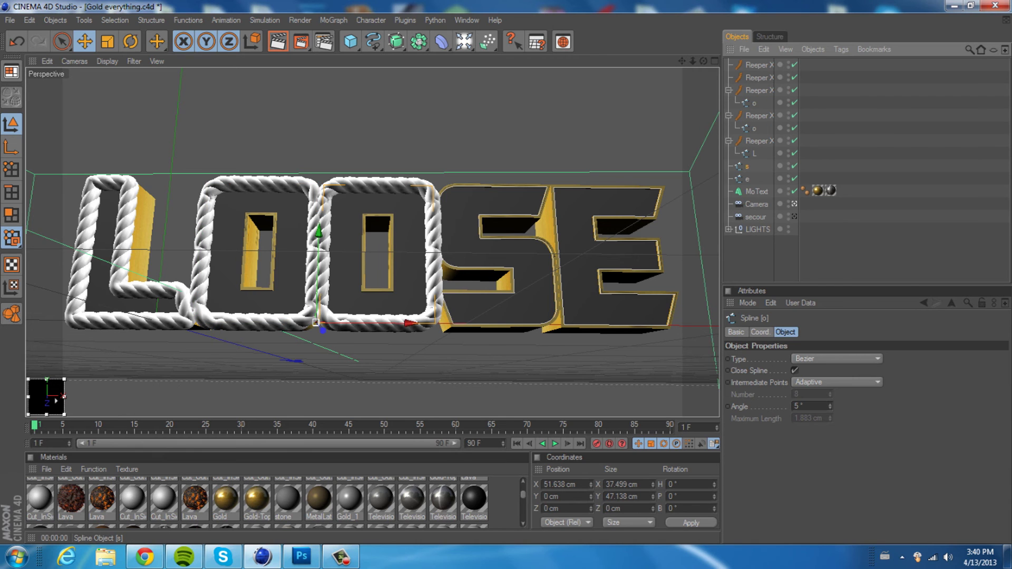
{"action": "left_click_drag", "start_coordinate": [747, 166], "coordinate": [759, 77]}
{"action": "left_click", "coordinate": [747, 179]}
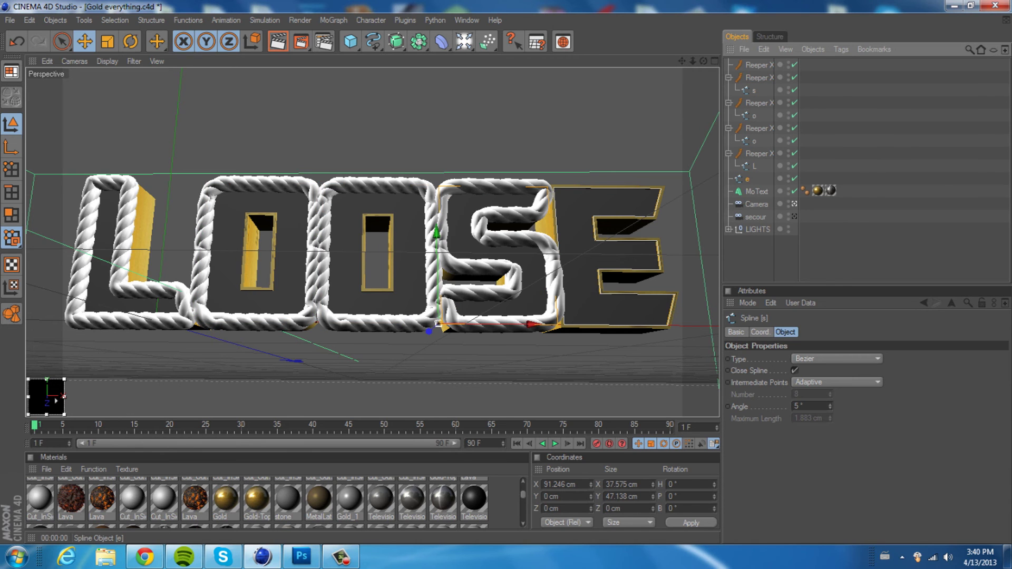
{"action": "left_click_drag", "start_coordinate": [747, 179], "coordinate": [759, 65]}
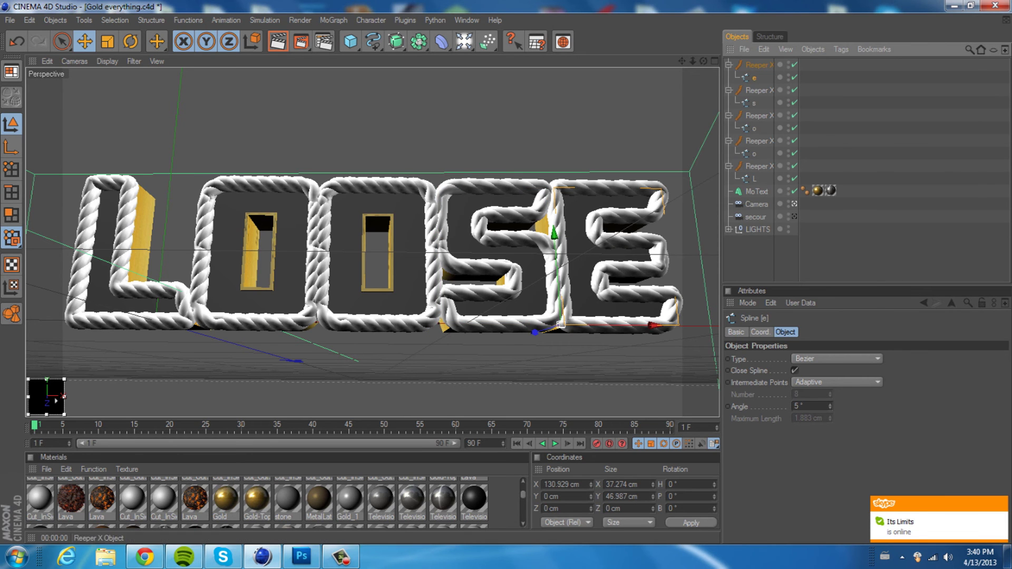
Apply the Gold-Top material to all five Reeper X ropes.
{"action": "left_click", "coordinate": [305, 480]}
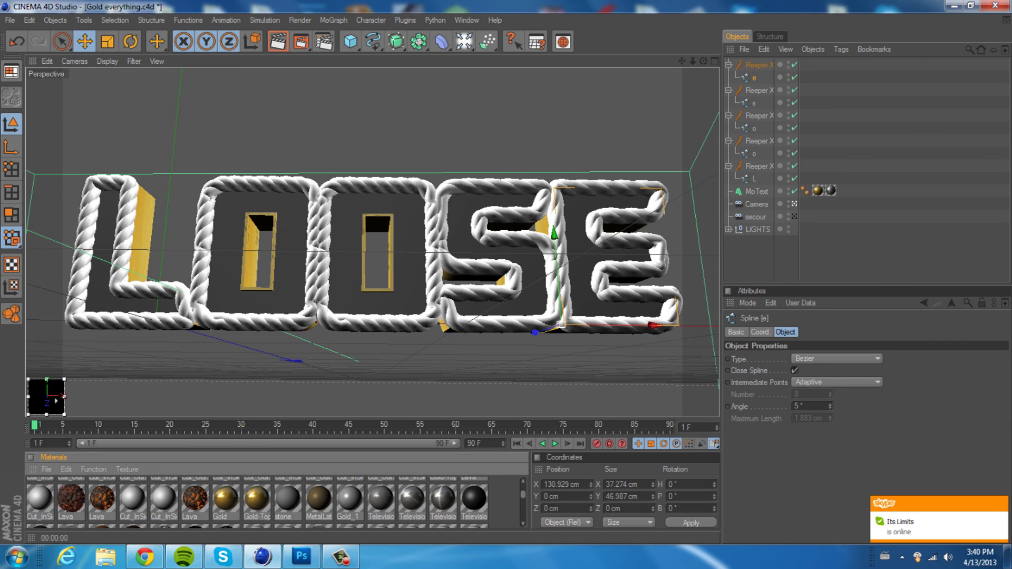
{"action": "left_click_drag", "start_coordinate": [256, 498], "coordinate": [758, 65]}
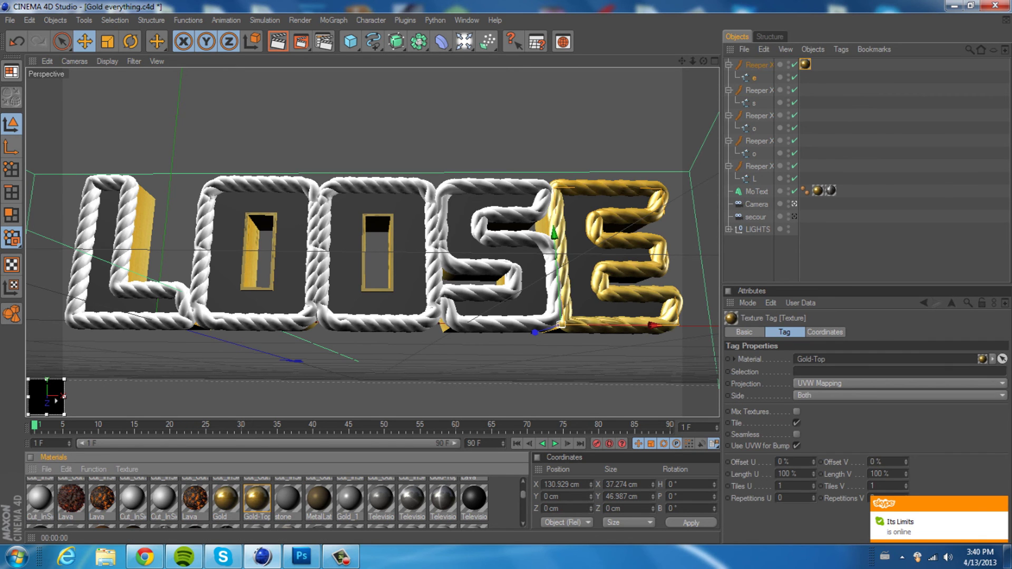
{"action": "left_click_drag", "start_coordinate": [257, 498], "coordinate": [759, 90]}
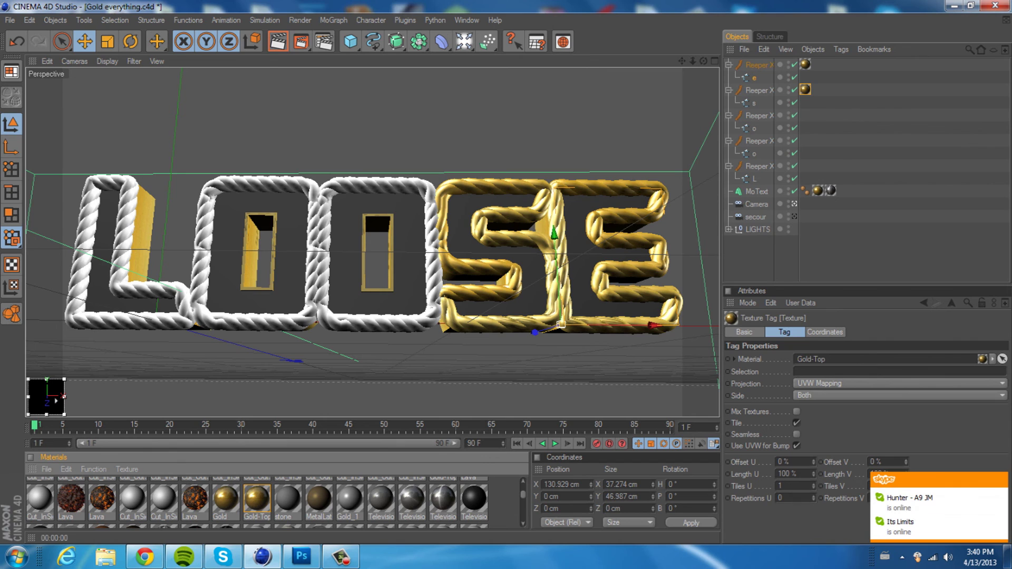
{"action": "left_click_drag", "start_coordinate": [257, 497], "coordinate": [759, 115]}
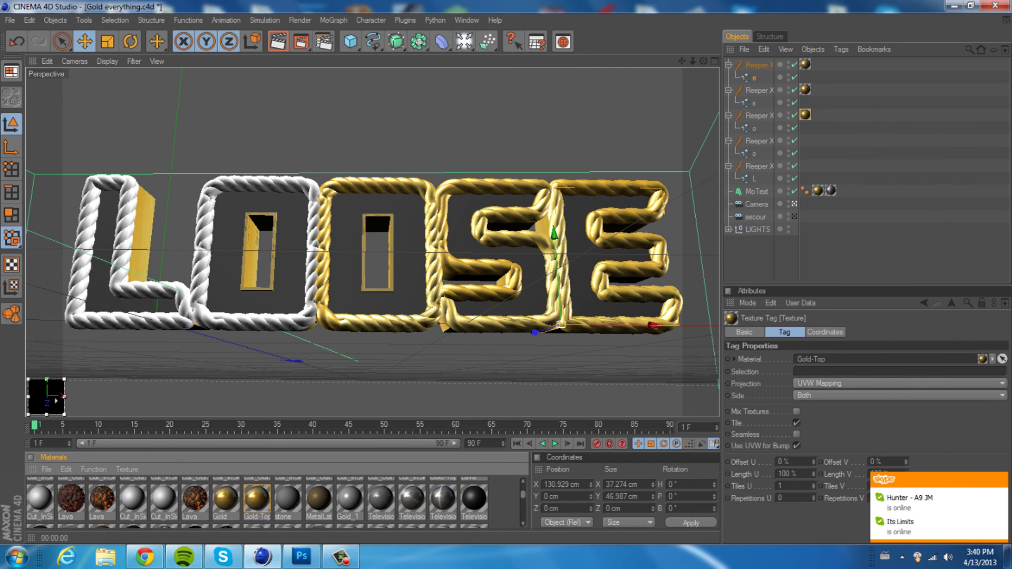
{"action": "left_click_drag", "start_coordinate": [257, 497], "coordinate": [758, 141]}
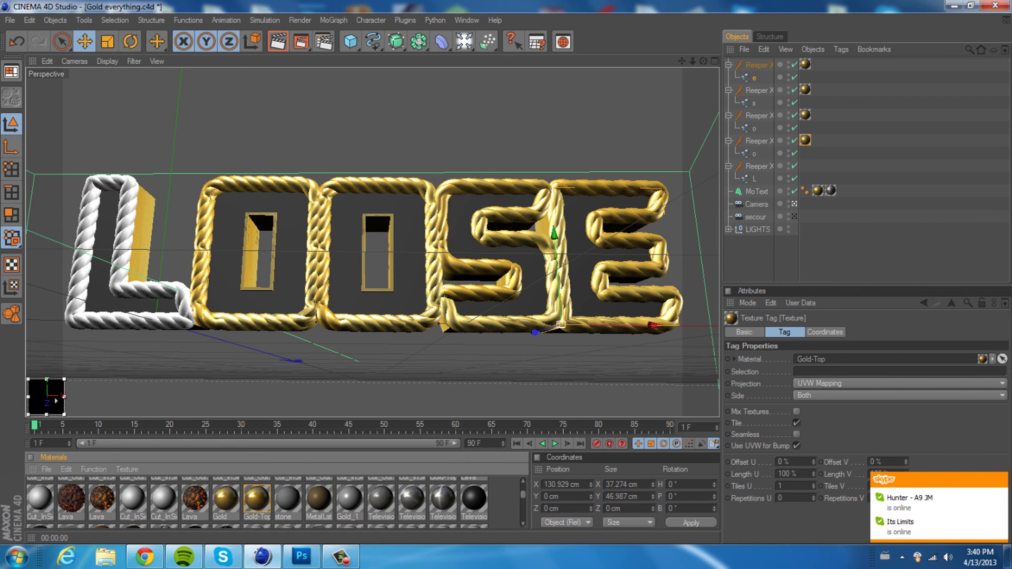
{"action": "left_click_drag", "start_coordinate": [256, 498], "coordinate": [759, 166]}
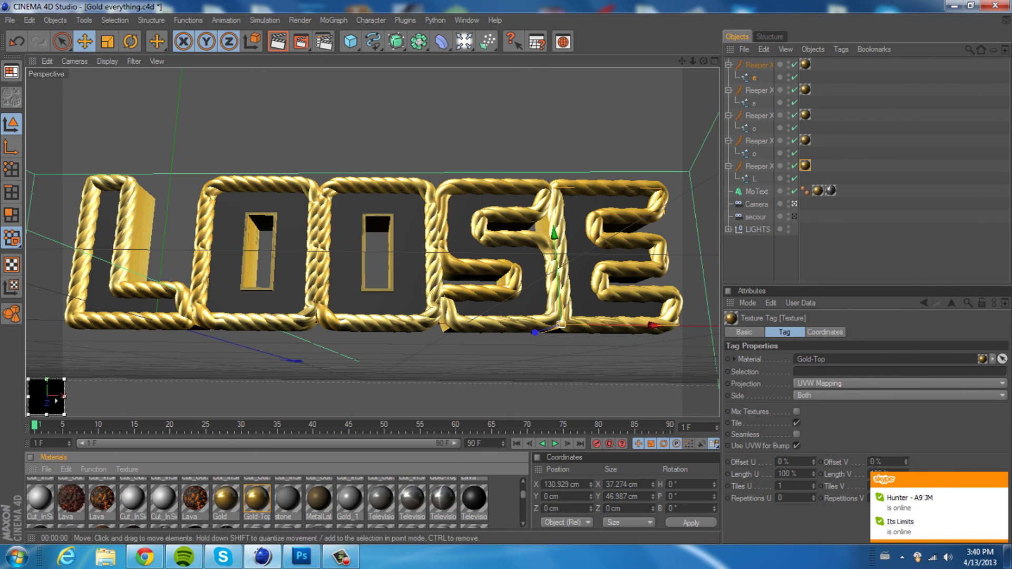
Deselect all objects and render the active view, continuing past the texture error.
{"action": "left_click", "coordinate": [779, 256]}
{"action": "key", "text": "ctrl+shift+a"}
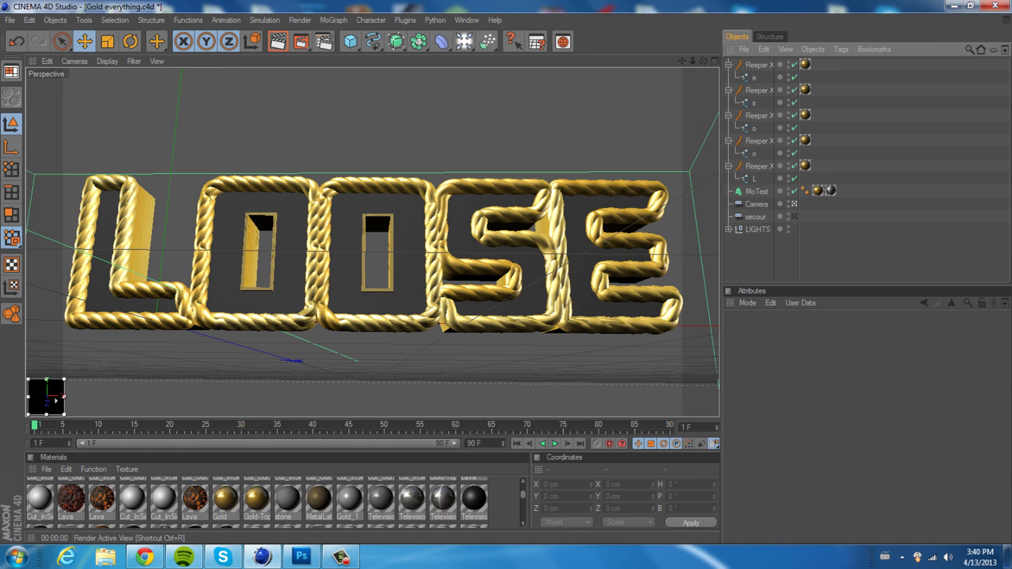
{"action": "left_click", "coordinate": [277, 42]}
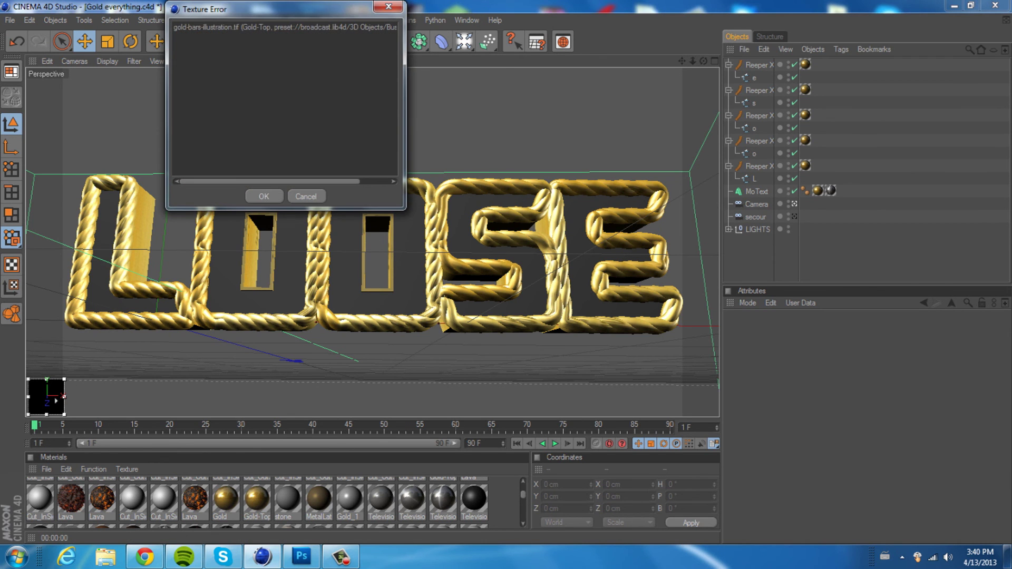
{"action": "left_click", "coordinate": [264, 196]}
{"action": "mouse_move", "coordinate": [341, 557]}
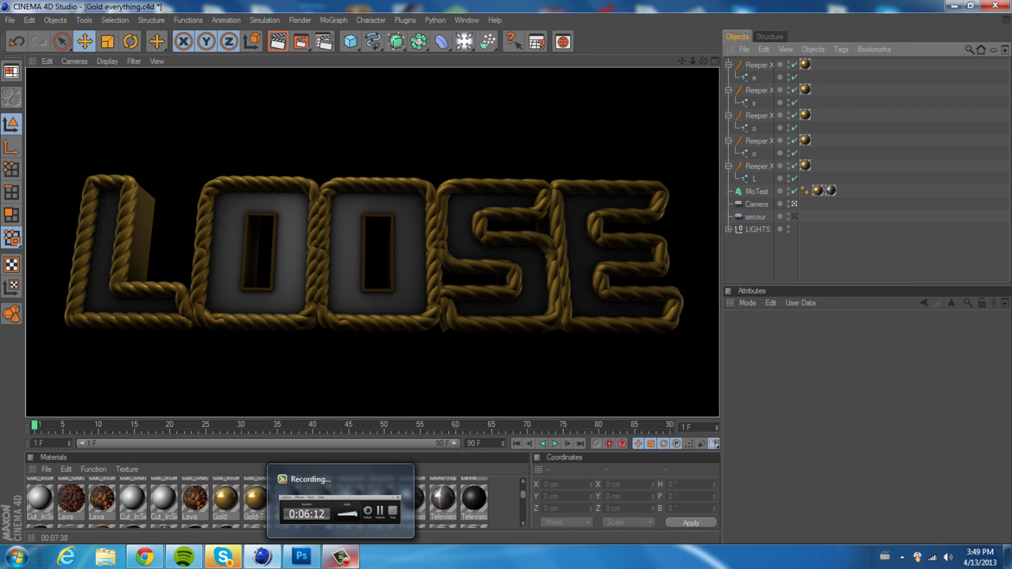
{"action": "left_click", "coordinate": [341, 556]}
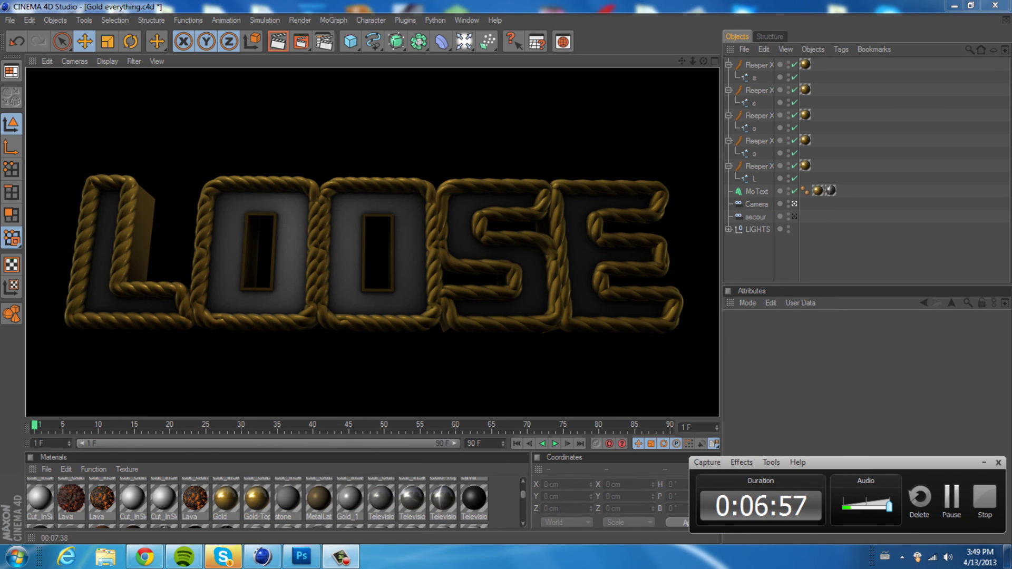